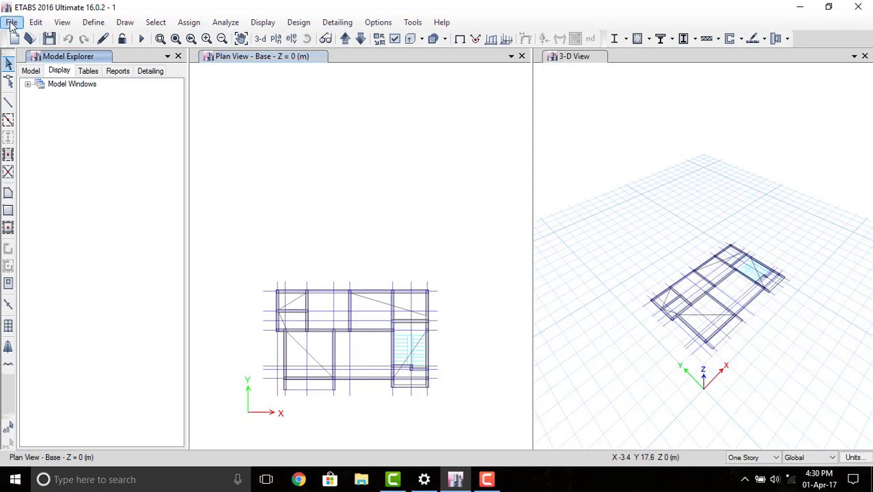
# Step: Start a DXF/DWG architectural plan import and pick the 1.dxf file
pyautogui.click(12, 22)
pyautogui.moveTo(52, 128)
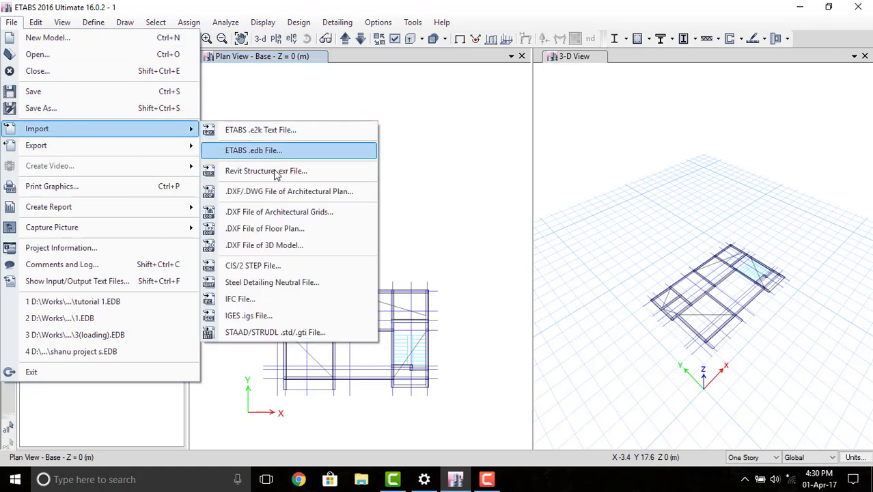
pyautogui.click(277, 191)
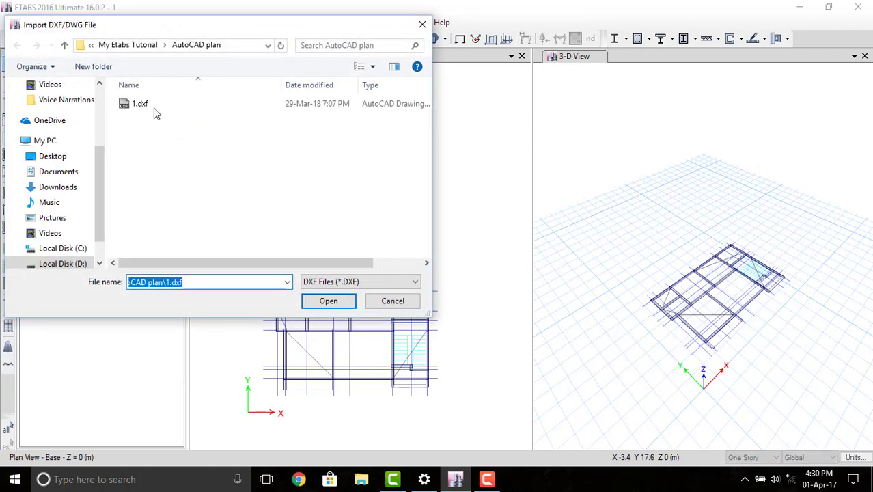
pyautogui.click(155, 108)
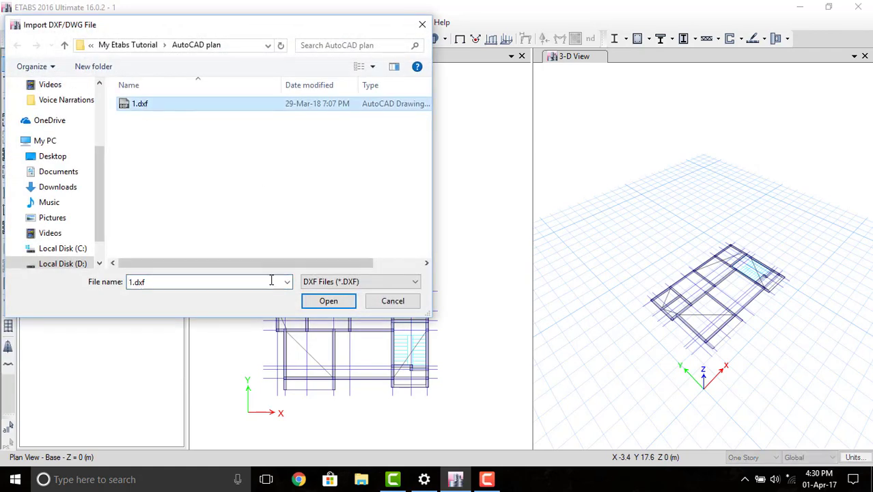
# Step: Import 1.dxf onto Story3, overwriting the existing CAD entities
pyautogui.click(327, 302)
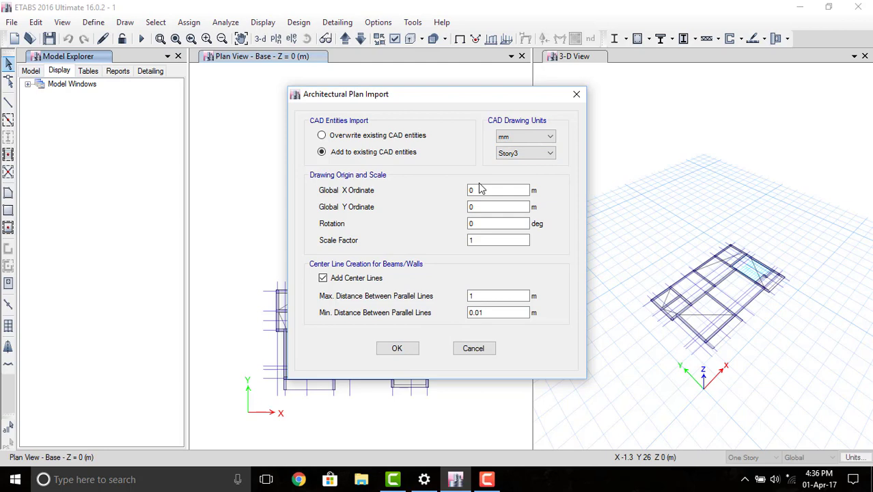
pyautogui.click(525, 153)
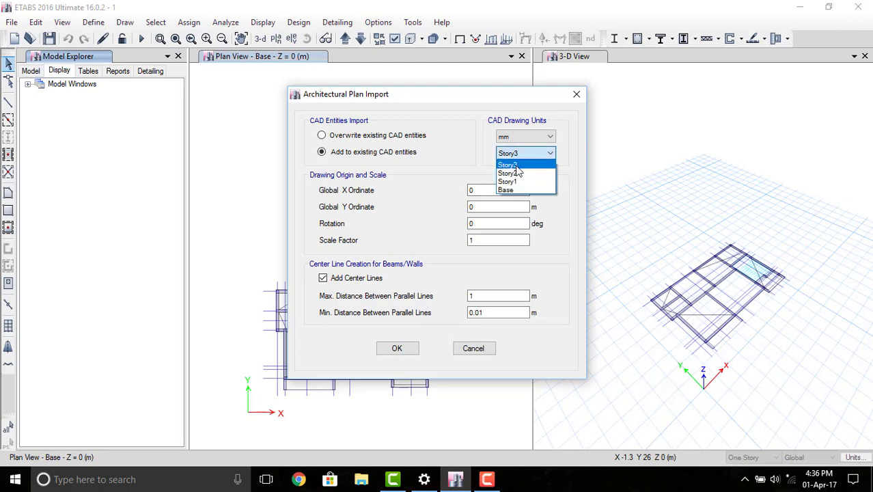
pyautogui.click(515, 165)
pyautogui.click(393, 138)
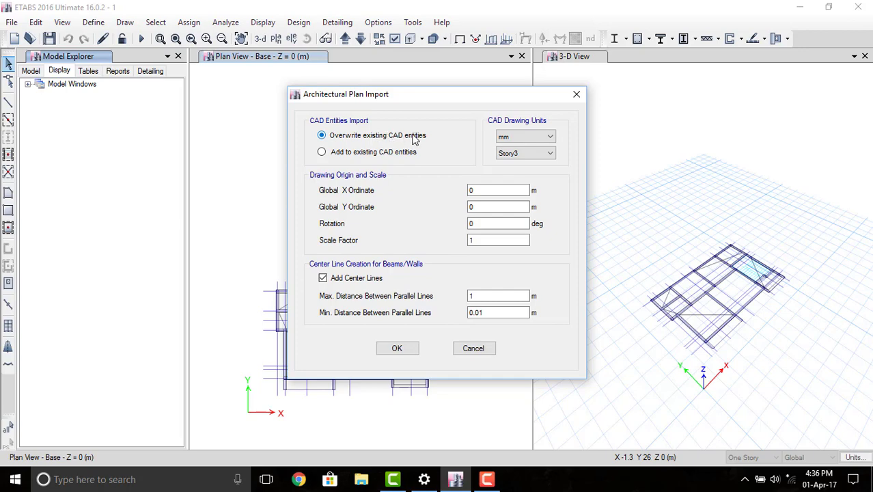
pyautogui.click(397, 349)
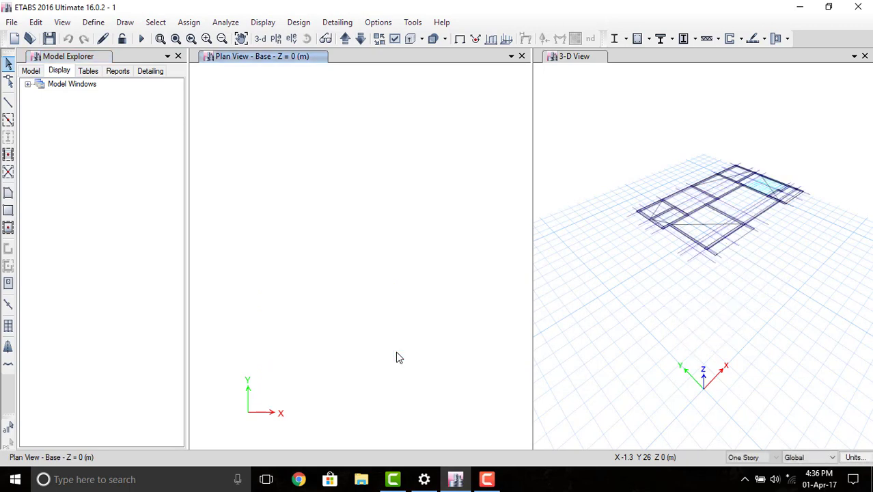
# Step: Step the plan view up three stories to Story3 at Z = 10 m
pyautogui.click(649, 156)
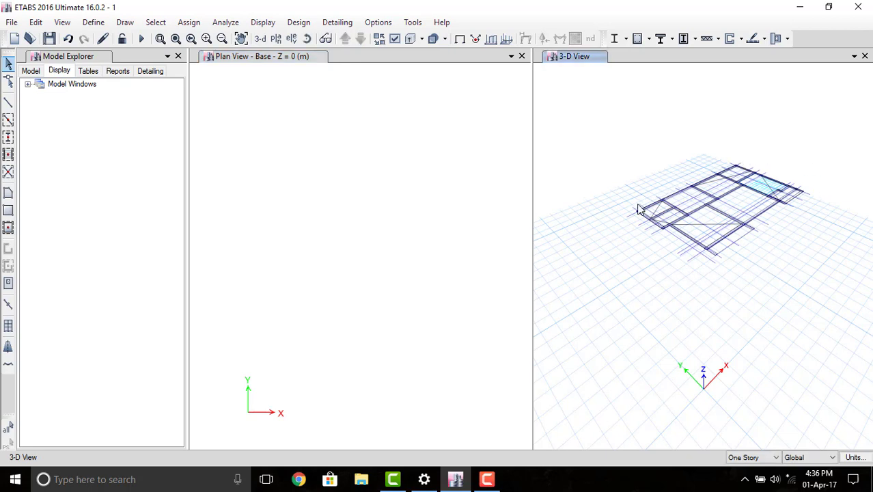
pyautogui.click(393, 86)
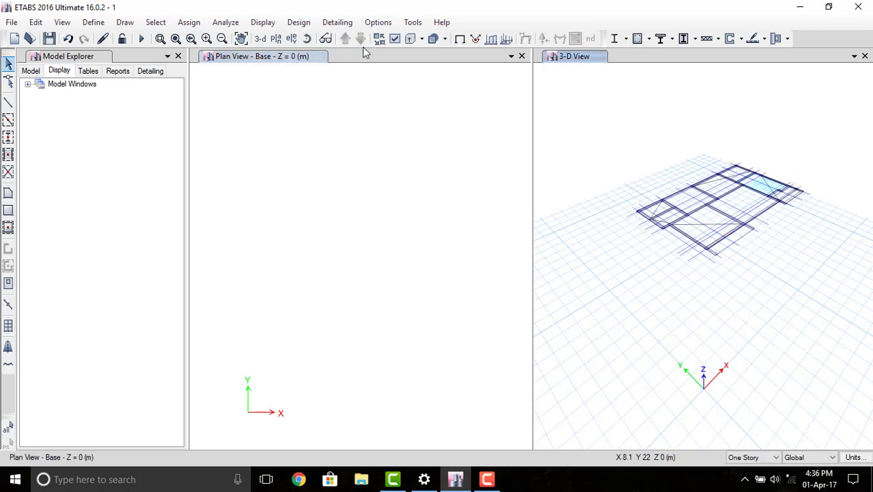
pyautogui.click(345, 39)
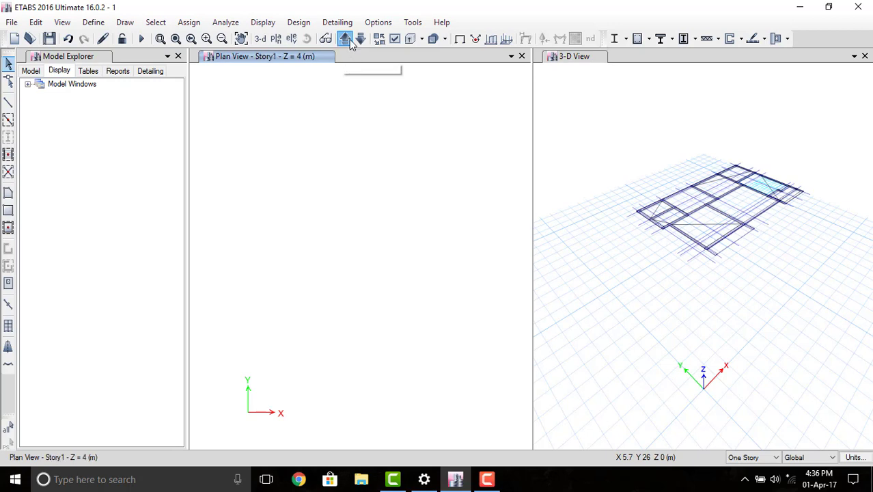
pyautogui.click(344, 39)
pyautogui.click(345, 39)
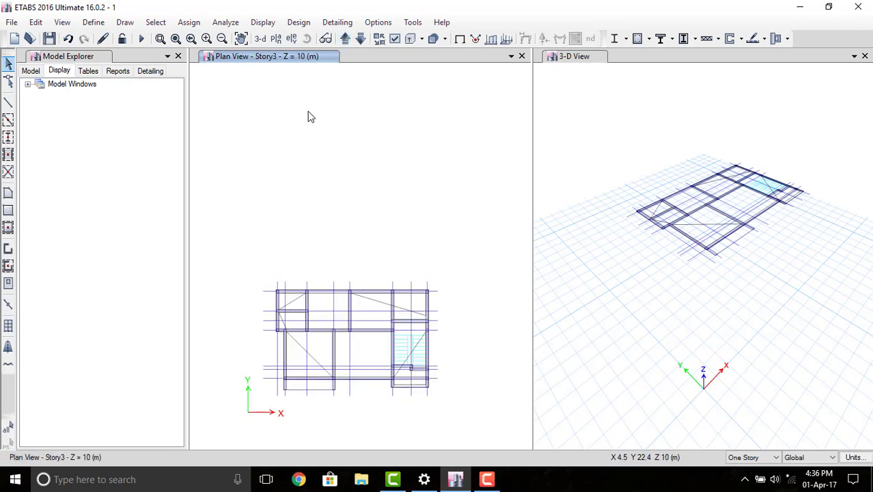
# Step: Add a new India, Indian-standard Concrete material of grade M25 and accept its properties
pyautogui.click(99, 24)
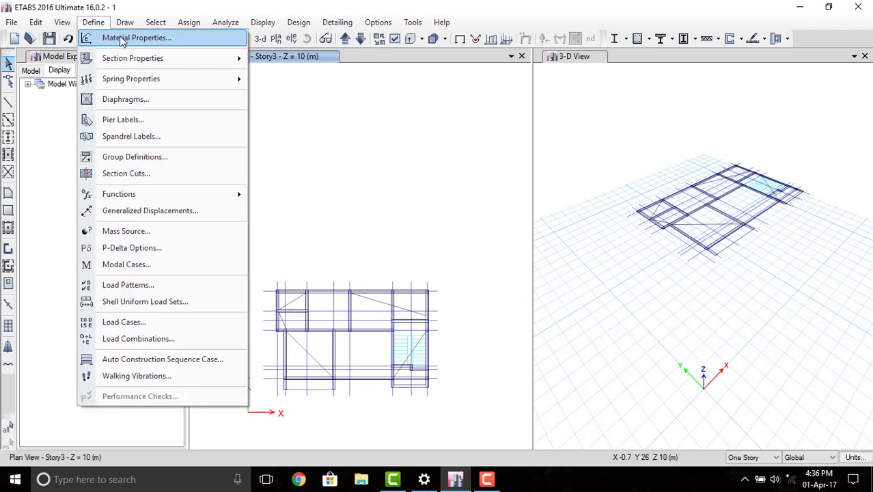
pyautogui.click(121, 39)
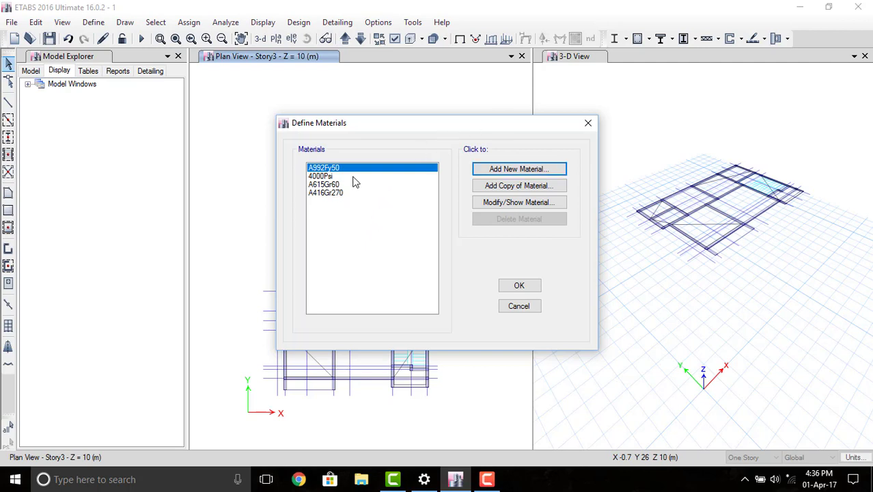
pyautogui.click(514, 170)
pyautogui.click(424, 201)
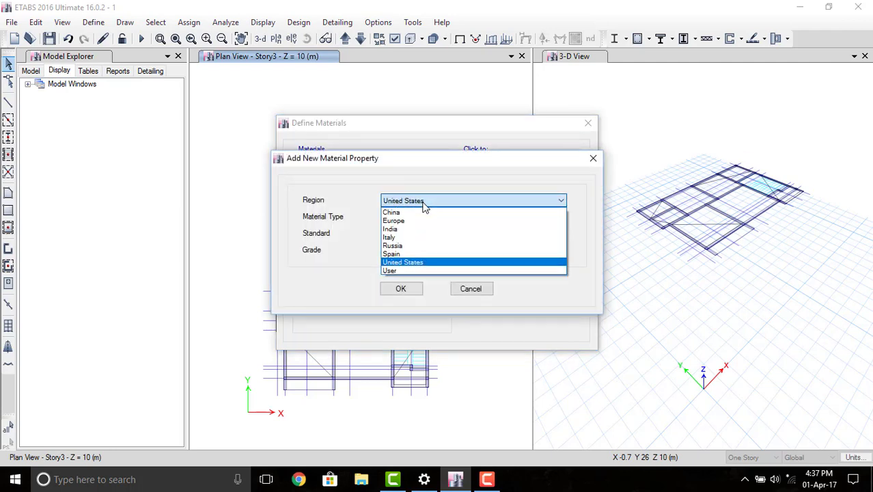
pyautogui.click(408, 230)
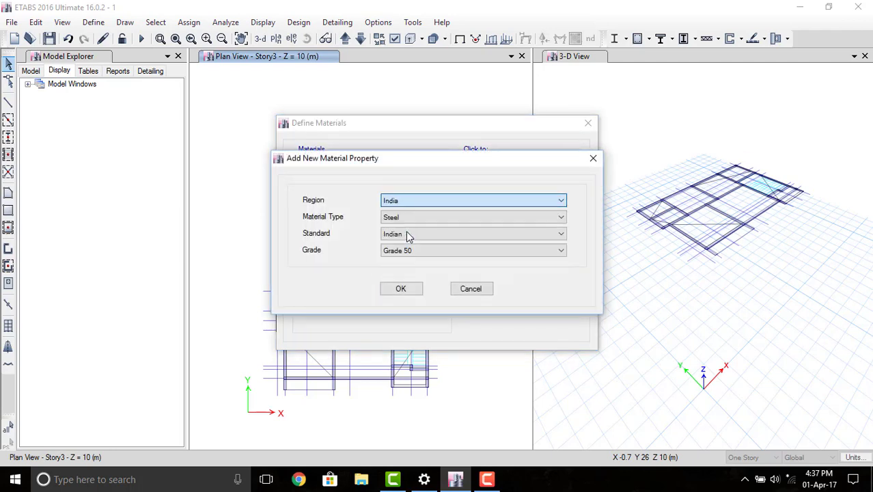
pyautogui.click(408, 217)
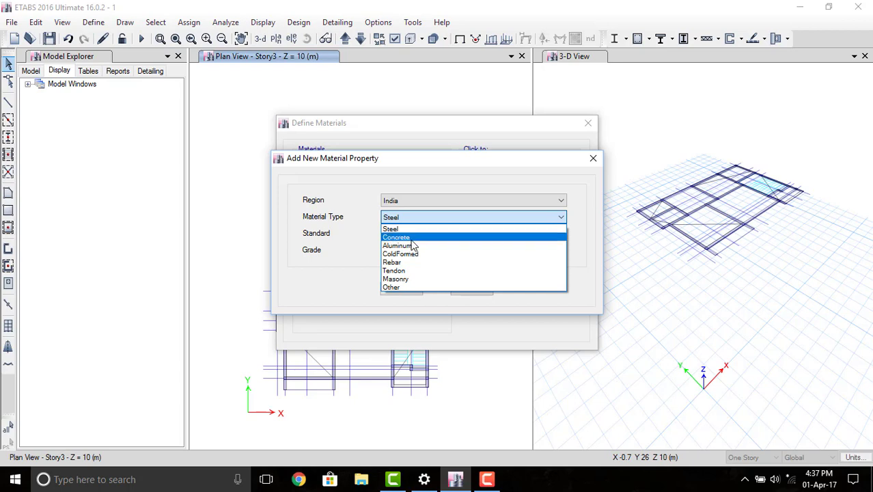
pyautogui.click(411, 238)
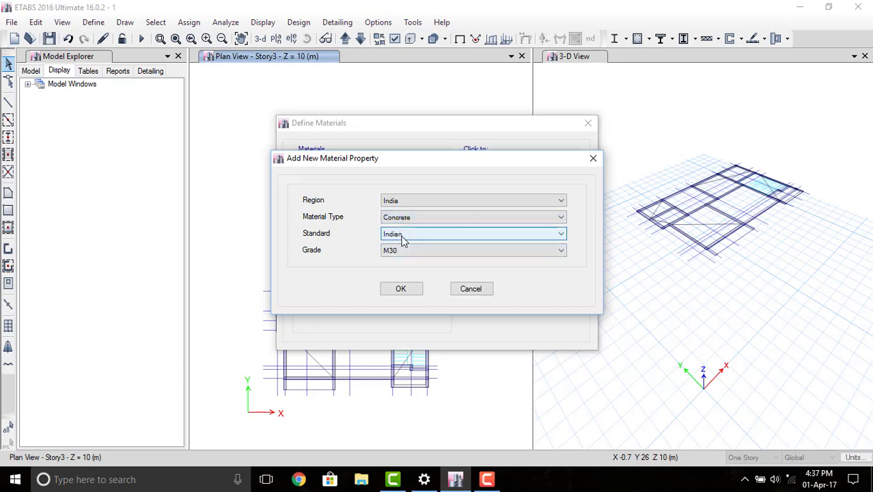
pyautogui.click(417, 252)
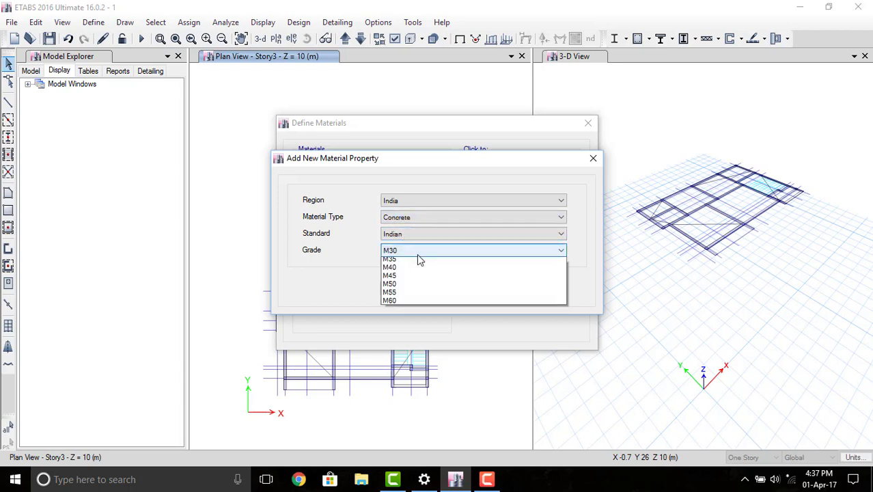
pyautogui.click(401, 279)
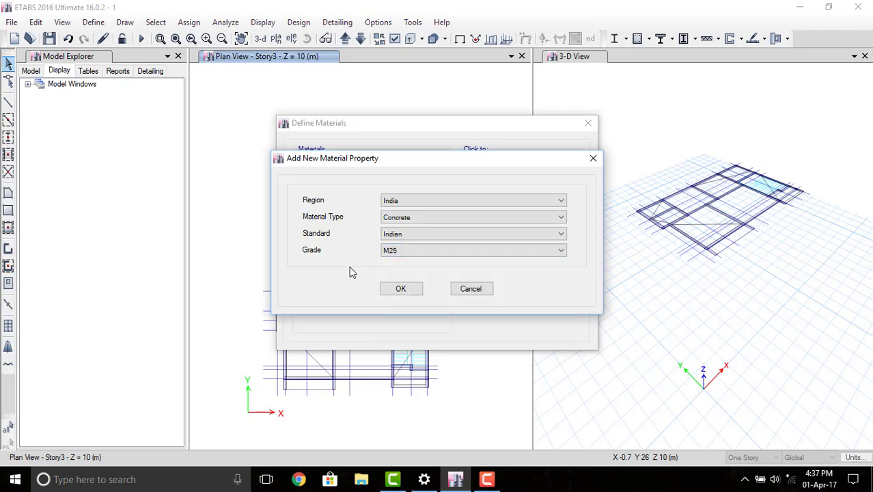
pyautogui.click(406, 289)
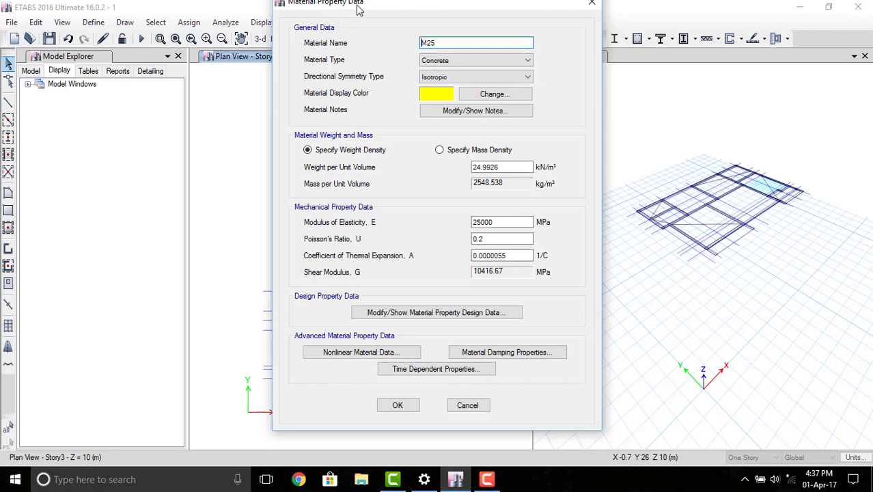
pyautogui.moveTo(355, 5); pyautogui.dragTo(352, 13)
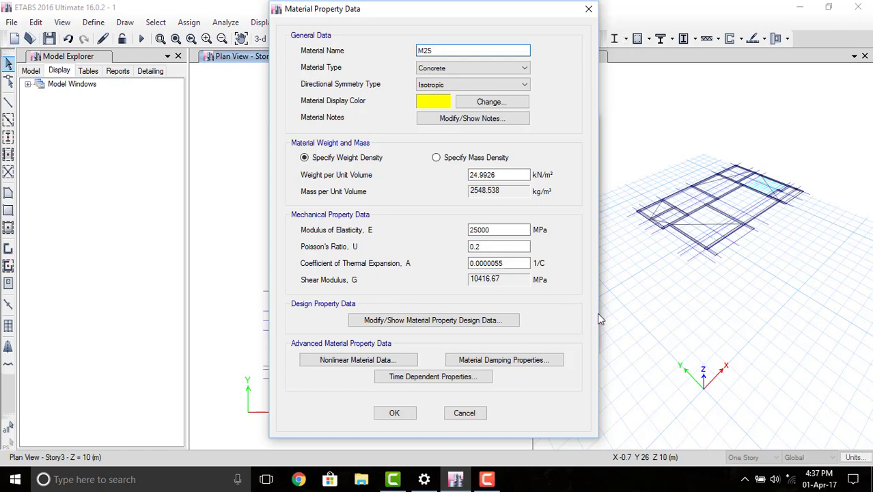
pyautogui.click(394, 412)
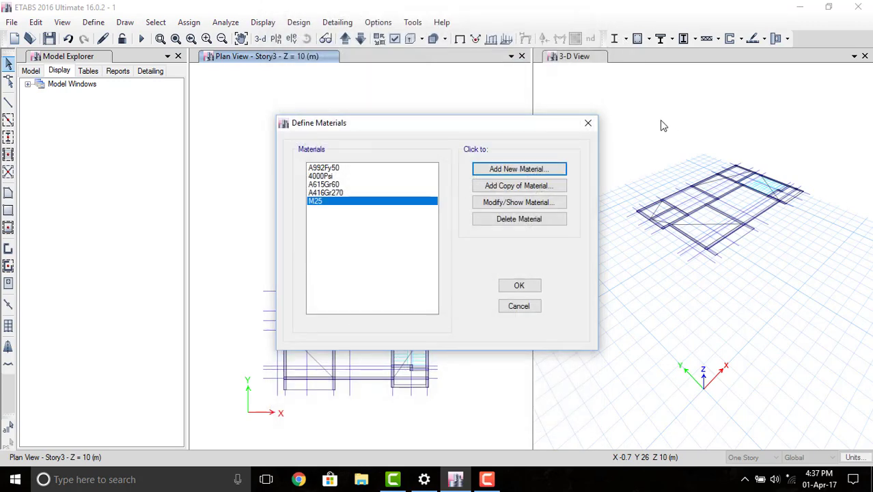
# Step: Add a new Indian Rebar material of grade HYSD Grade 415
pyautogui.click(361, 218)
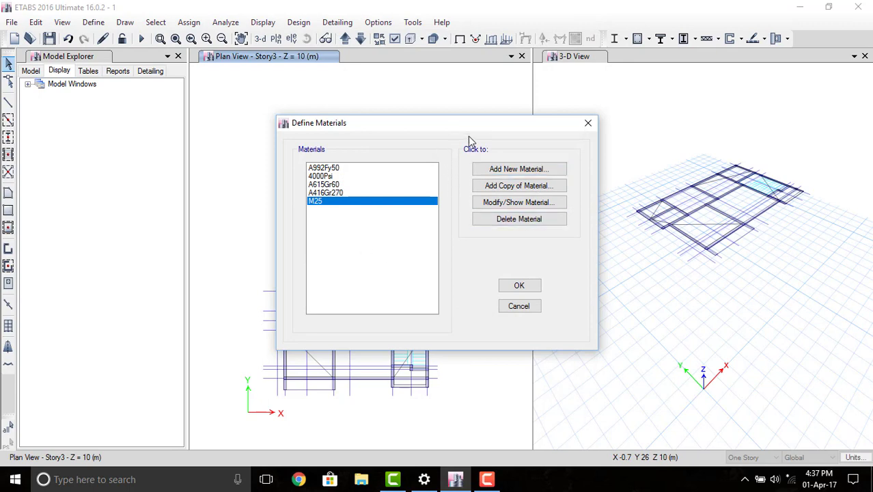
pyautogui.click(514, 170)
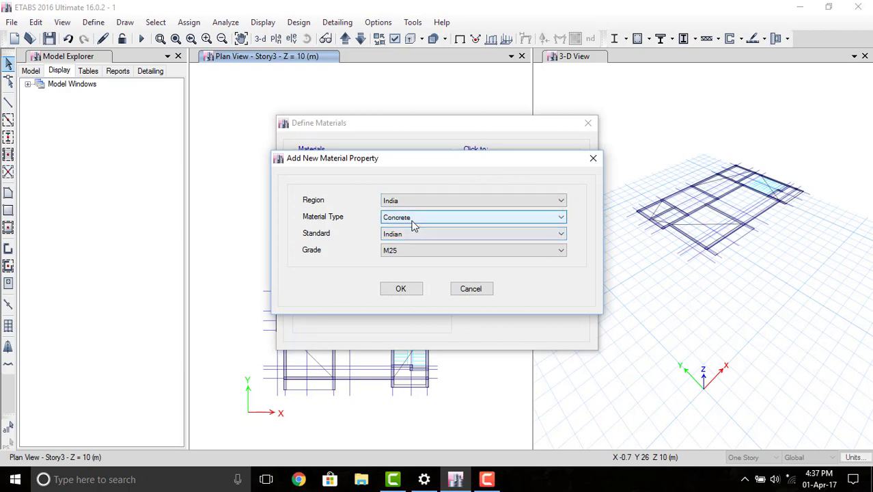
pyautogui.click(427, 216)
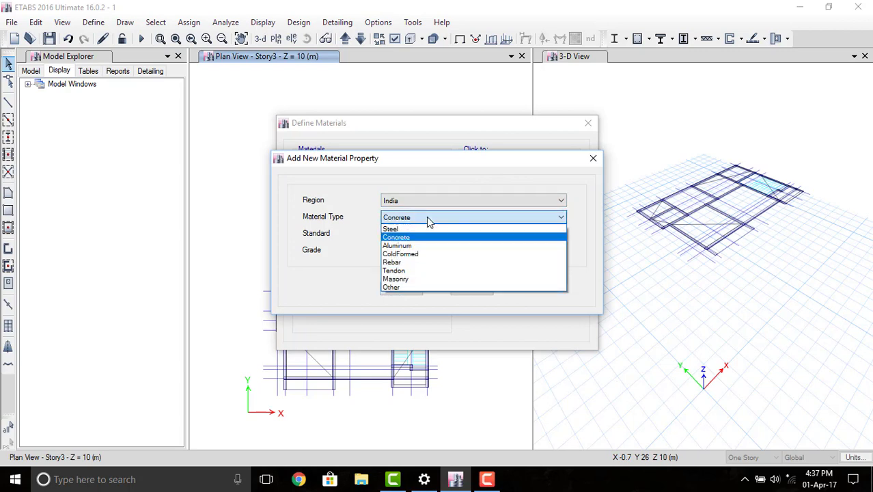
pyautogui.click(415, 262)
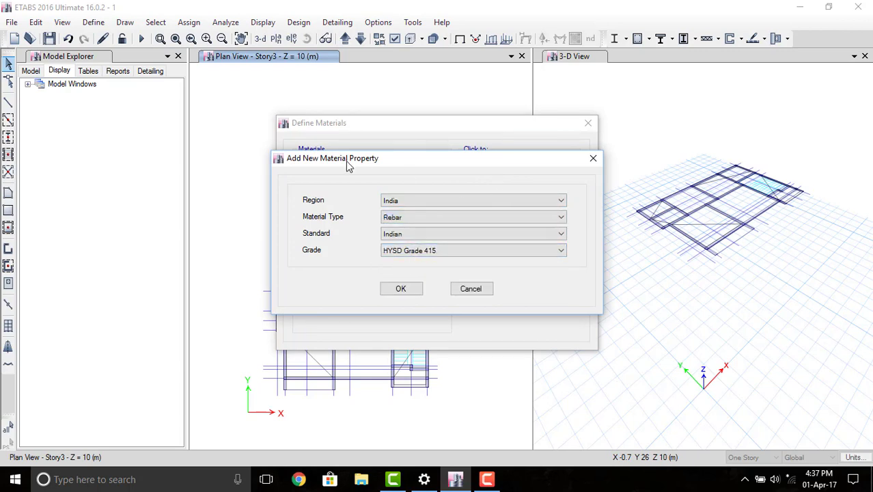
pyautogui.click(439, 253)
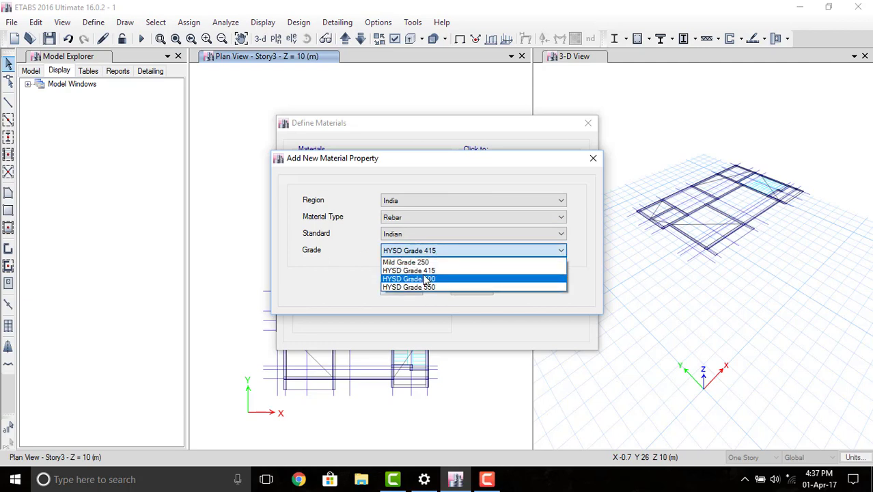
pyautogui.click(450, 272)
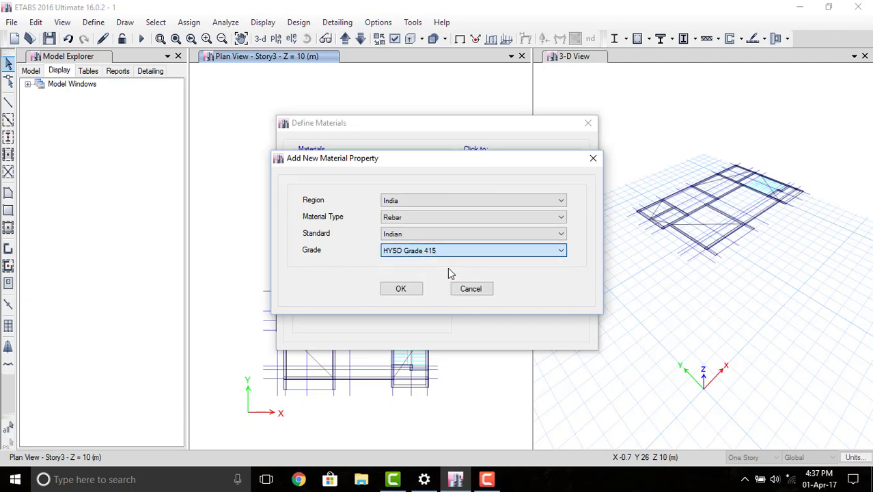
pyautogui.click(400, 292)
# Step: Rename the rebar material to Fe415 and close the materials list
pyautogui.click(443, 63)
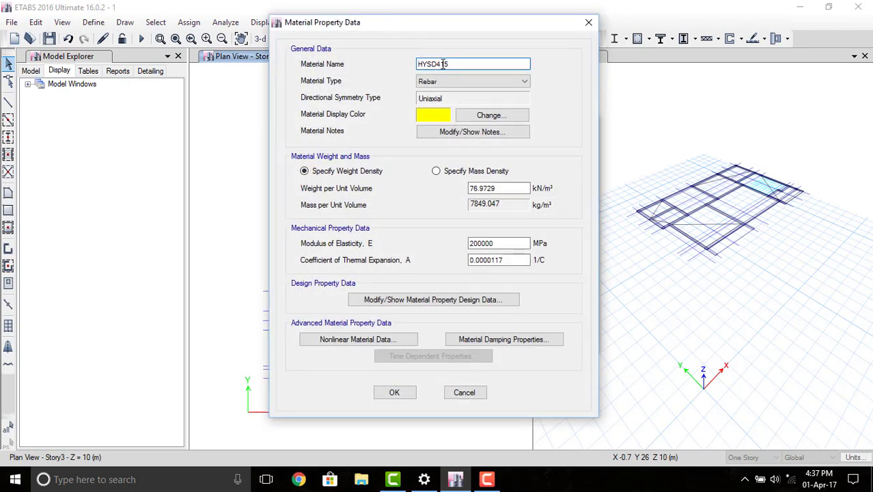
pyautogui.moveTo(464, 64); pyautogui.dragTo(380, 77)
pyautogui.write('Fe415')
pyautogui.click(403, 400)
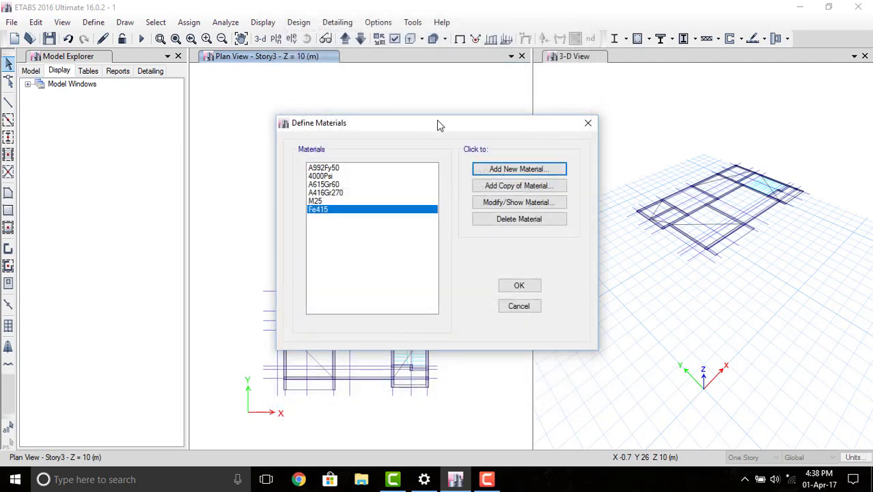
pyautogui.moveTo(436, 120)
pyautogui.mouseDown()
pyautogui.moveTo(369, 125)
pyautogui.moveTo(451, 114)
pyautogui.mouseUp()
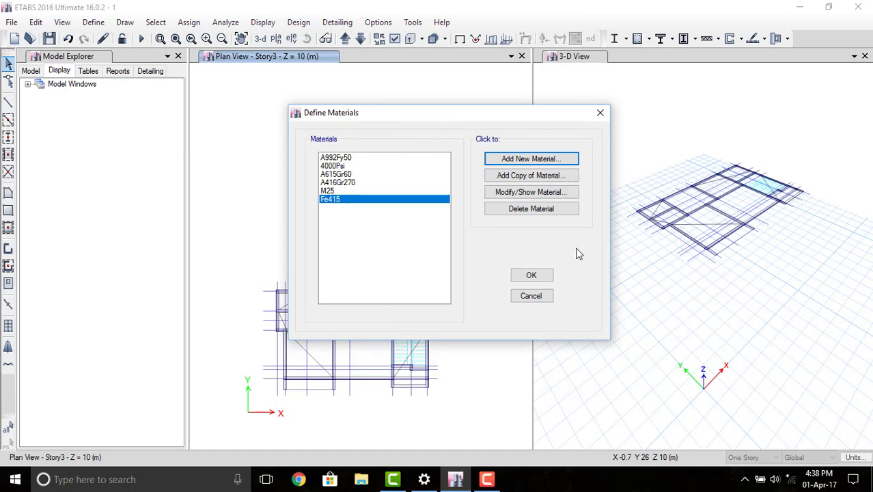
pyautogui.click(532, 276)
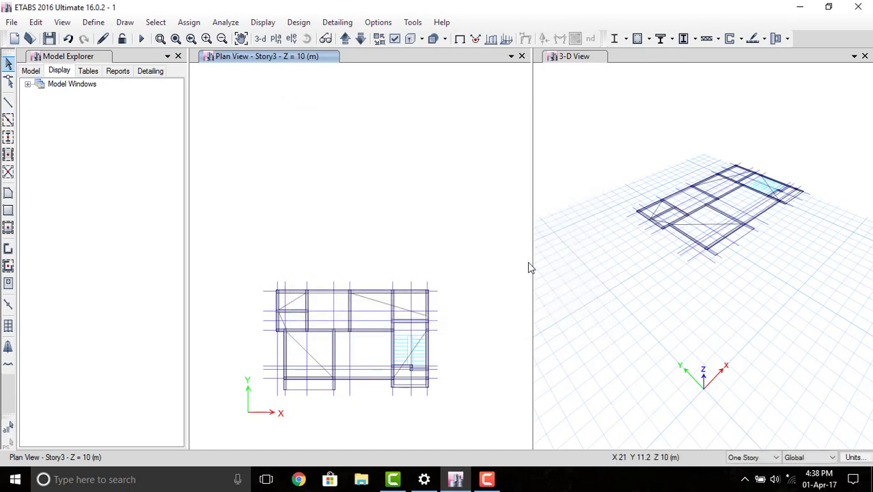
# Step: Start a Concrete Rectangular frame section named beam20x10 using M25 material
pyautogui.click(94, 23)
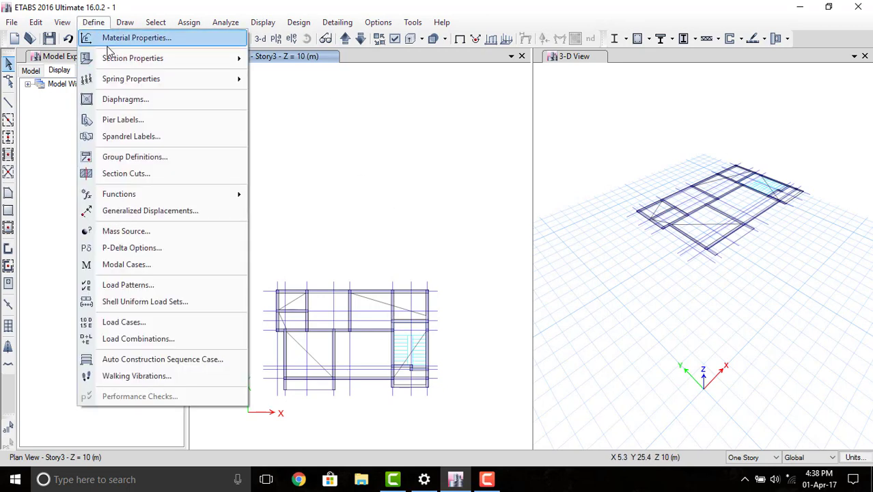
pyautogui.moveTo(105, 61)
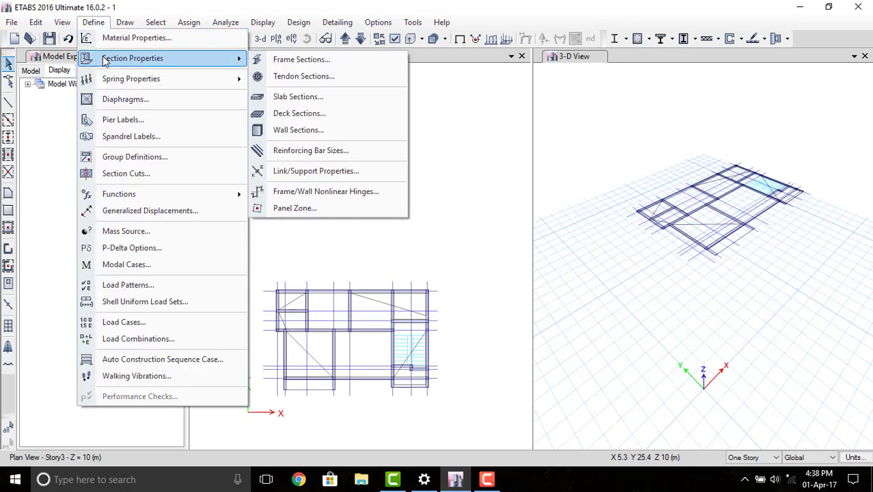
pyautogui.click(303, 60)
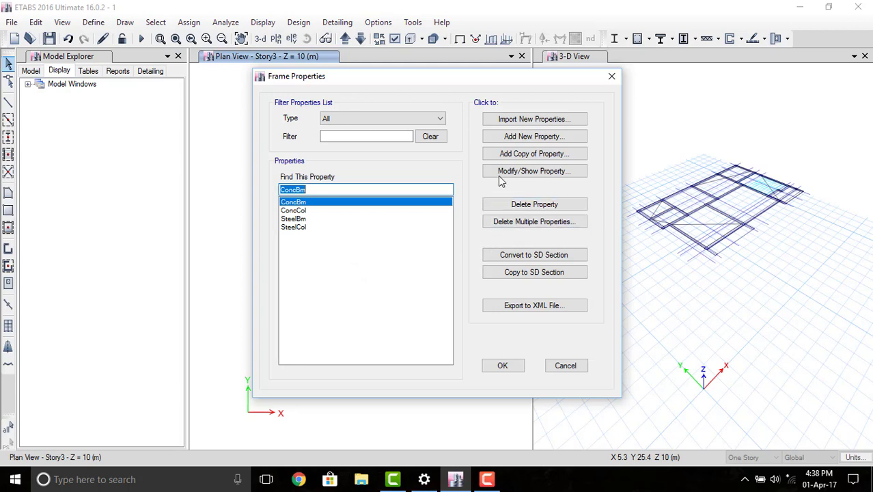
pyautogui.click(533, 143)
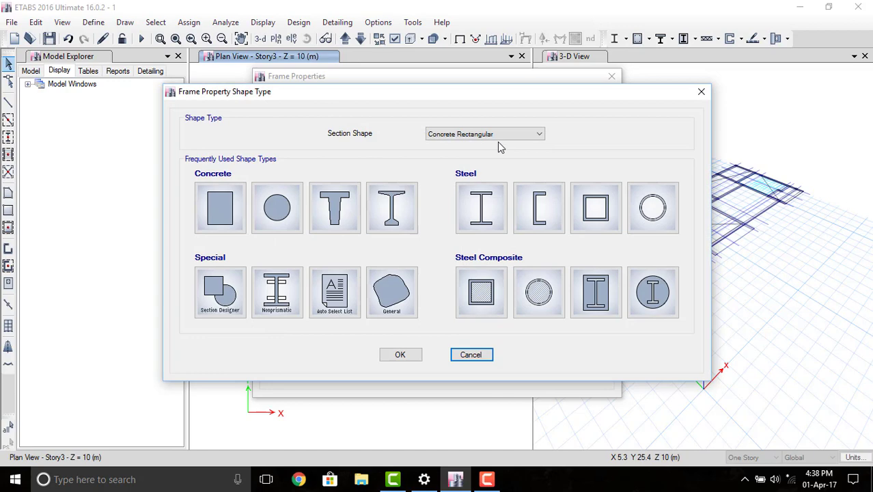
pyautogui.click(220, 217)
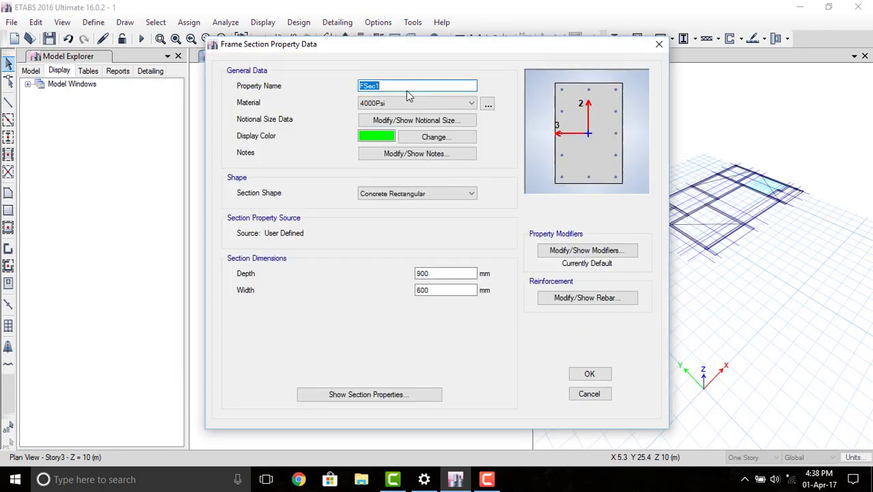
pyautogui.write('beam20x10')
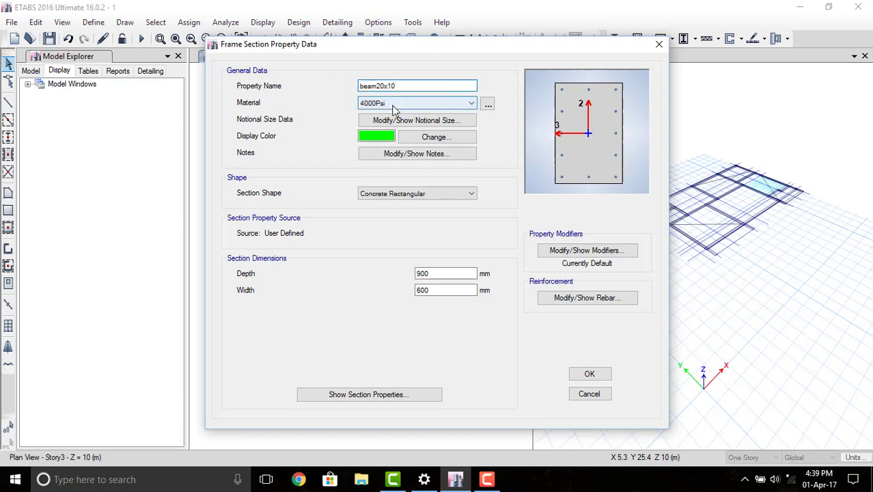
pyautogui.click(429, 103)
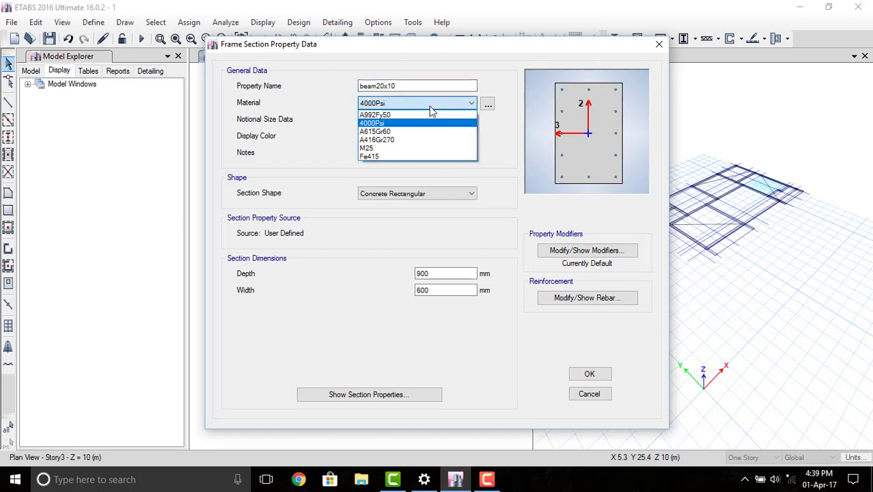
pyautogui.click(403, 148)
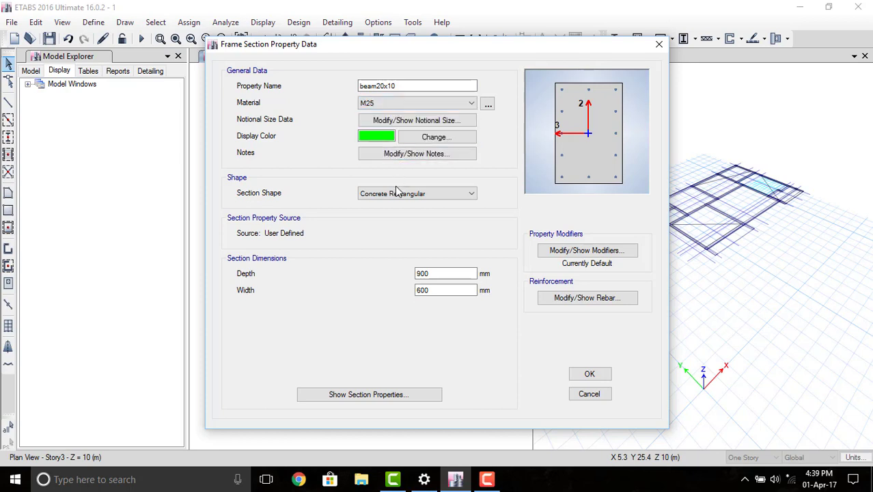
# Step: Set beam20x10 to 100 mm depth and 200 mm width, and save it
pyautogui.doubleClick(442, 273)
pyautogui.write('1')
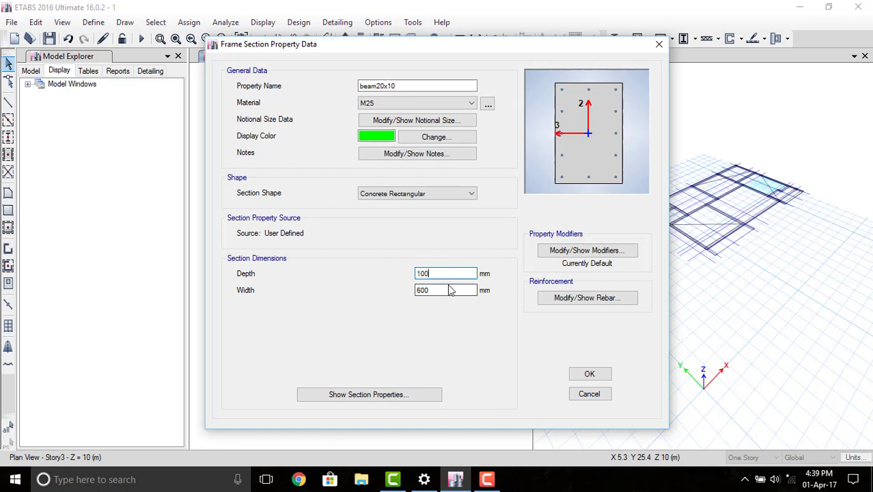
pyautogui.press('Tab')
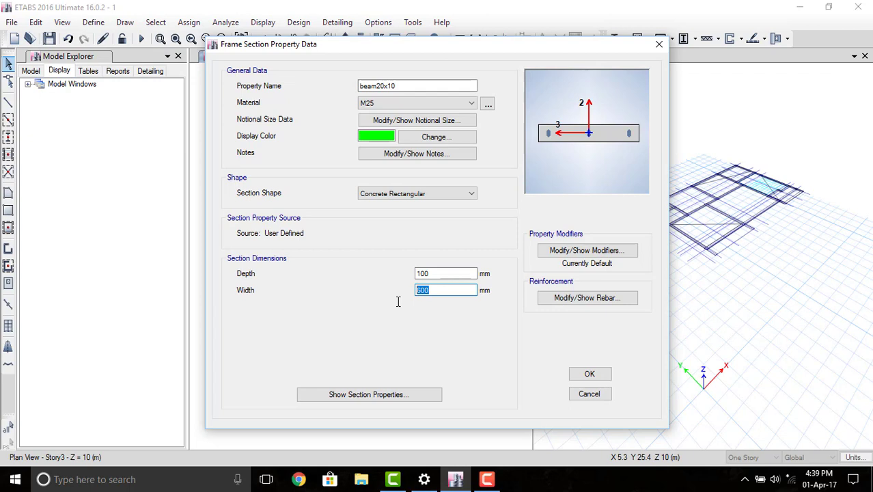
pyautogui.write('200')
pyautogui.click(589, 374)
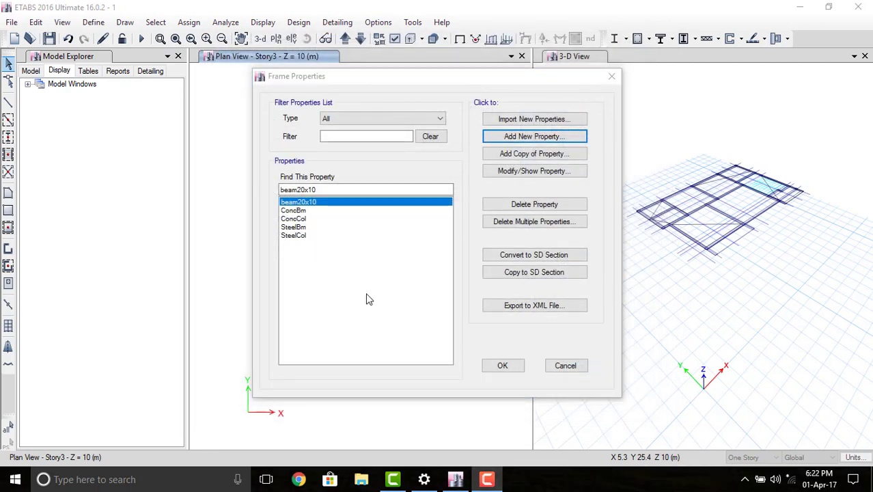
# Step: Define Concrete Rectangular section beam20x30 in M25 with depth 300 mm and width 200 mm
pyautogui.click(517, 140)
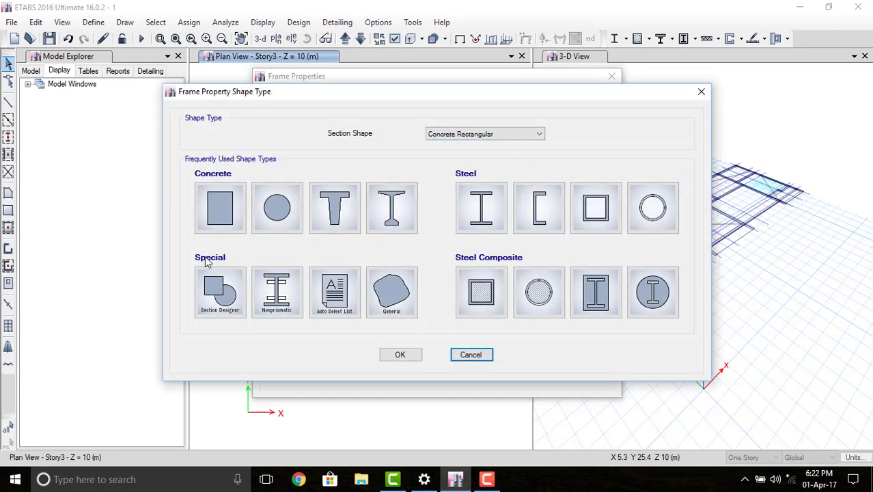
pyautogui.click(217, 205)
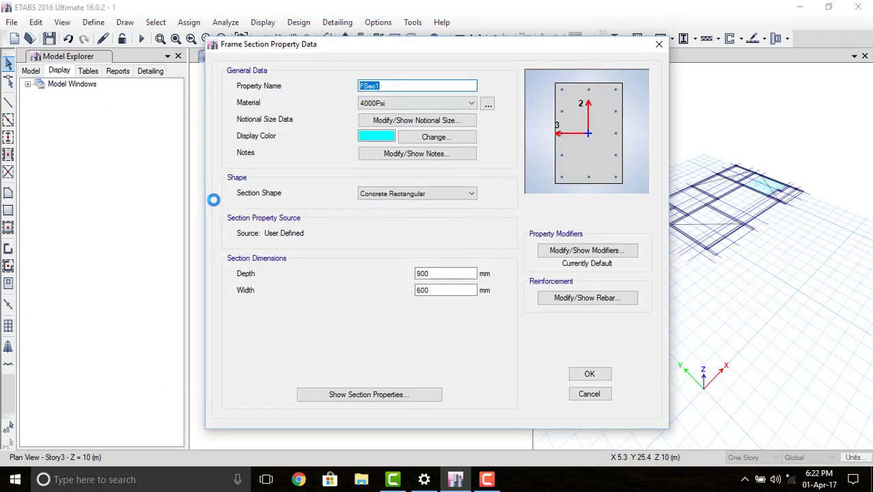
pyautogui.write('beam20x30')
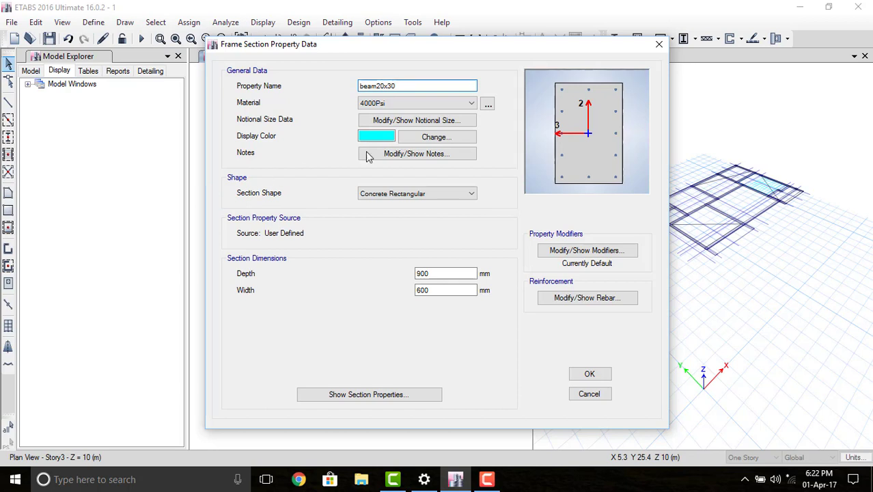
pyautogui.click(388, 106)
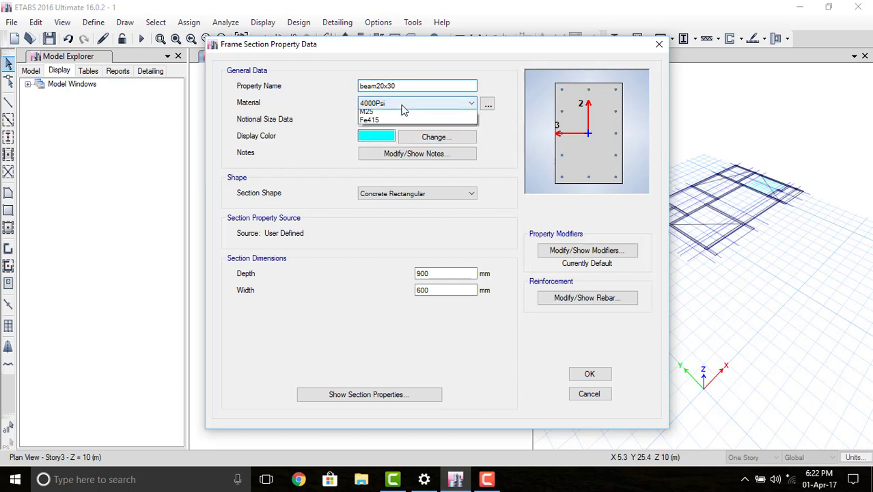
pyautogui.click(369, 147)
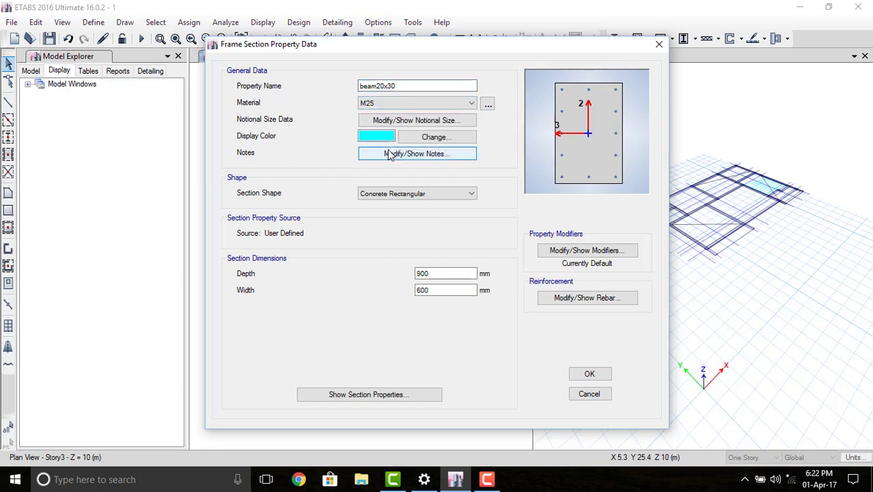
pyautogui.doubleClick(440, 274)
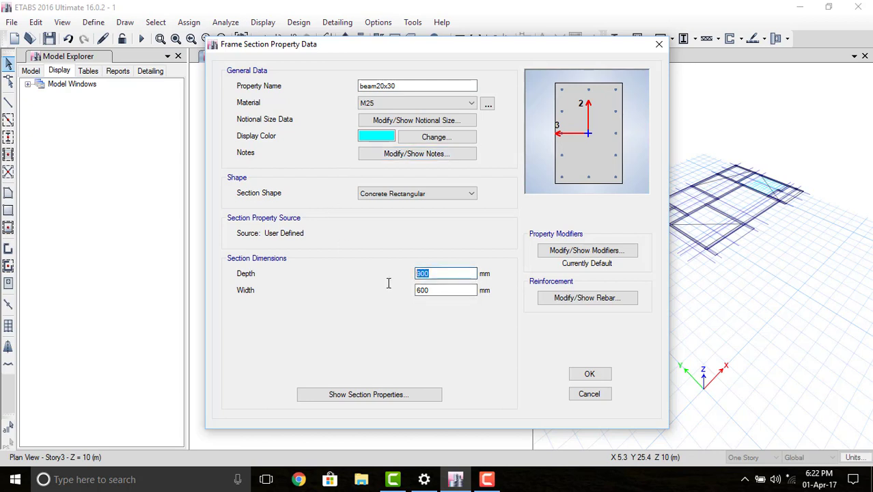
pyautogui.write('300')
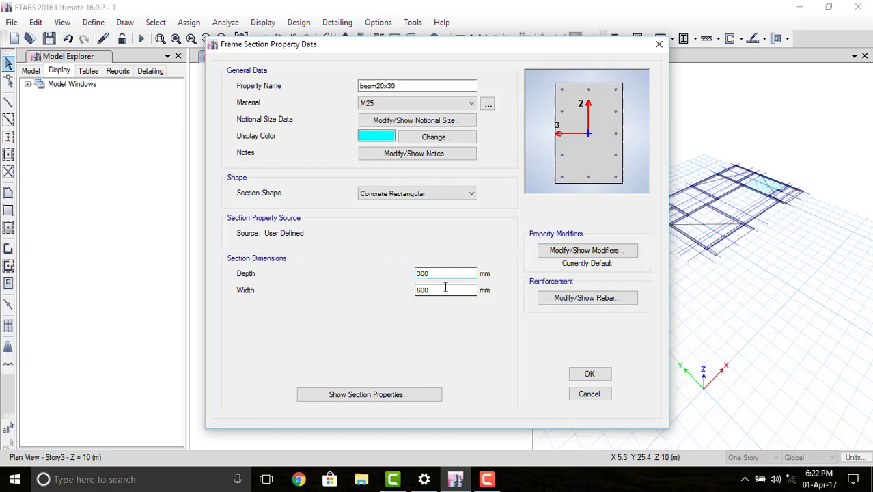
pyautogui.doubleClick(425, 291)
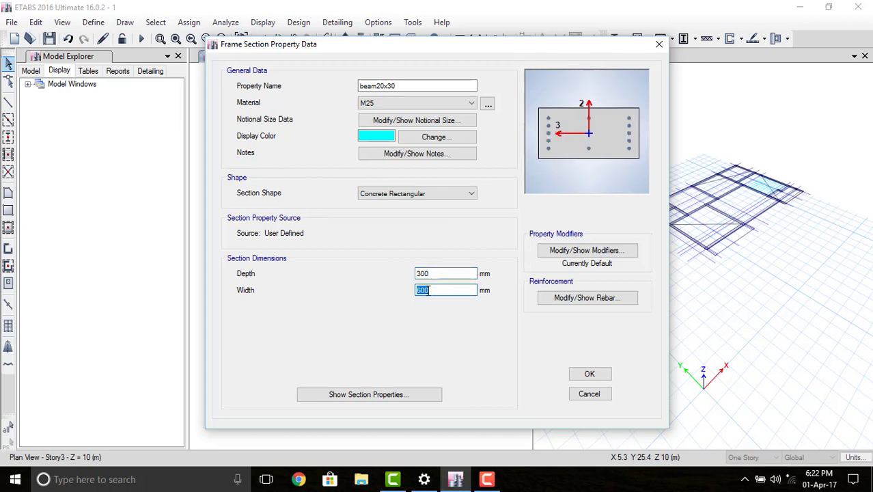
pyautogui.write('200')
pyautogui.click(437, 273)
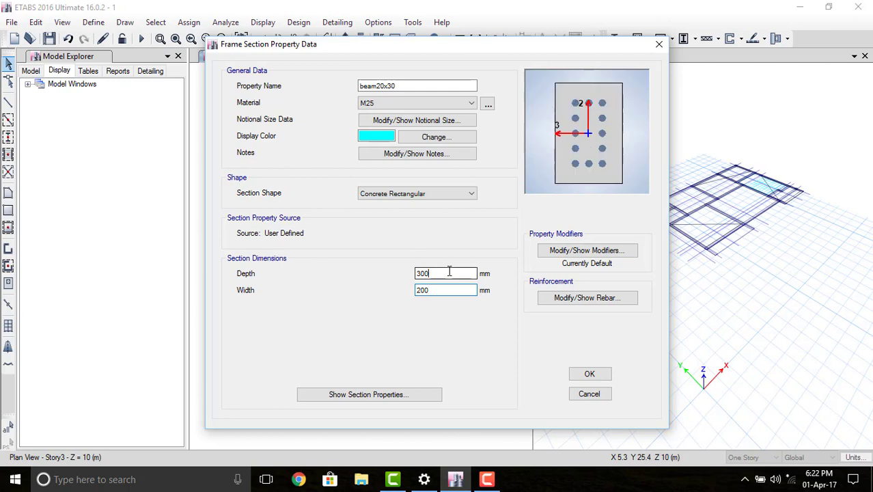
# Step: Save beam20x30 and start an M25 Concrete Rectangular column section named col20x20
pyautogui.click(590, 375)
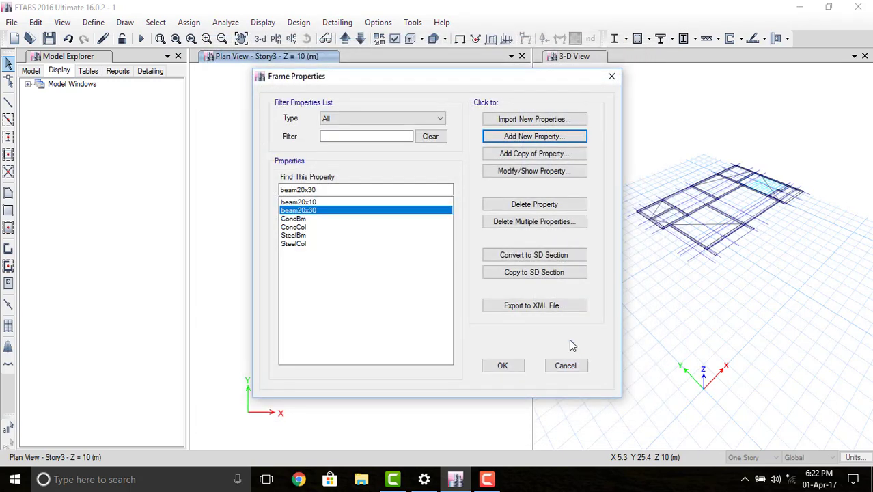
pyautogui.click(511, 136)
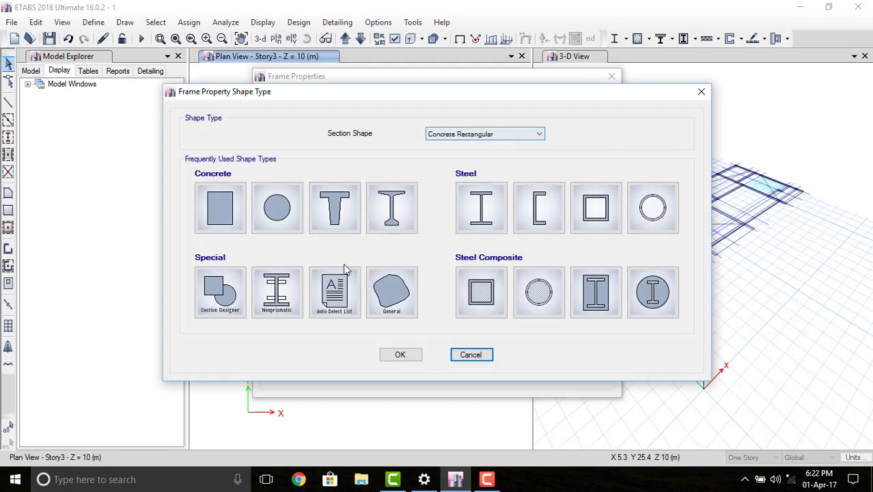
pyautogui.click(227, 207)
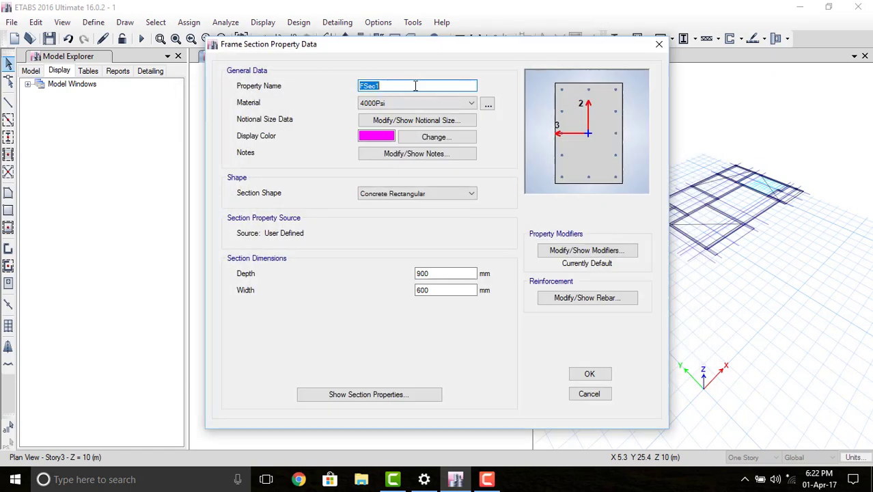
pyautogui.write('col20x20')
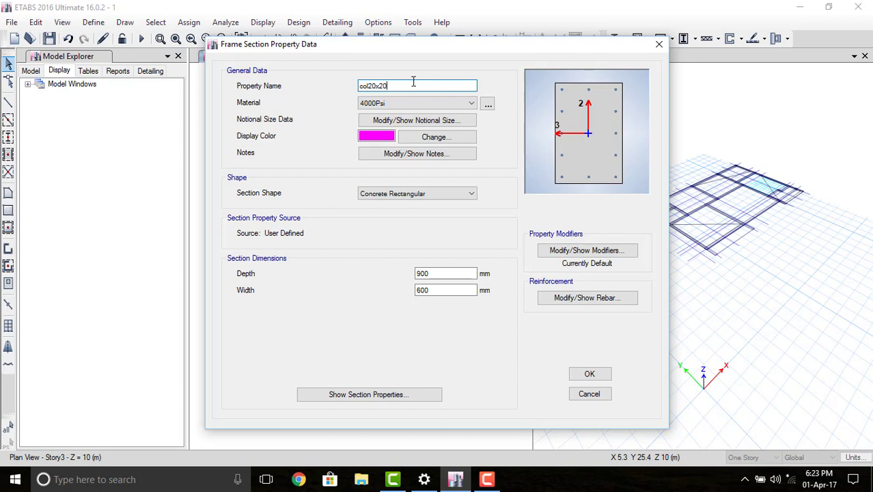
pyautogui.click(374, 106)
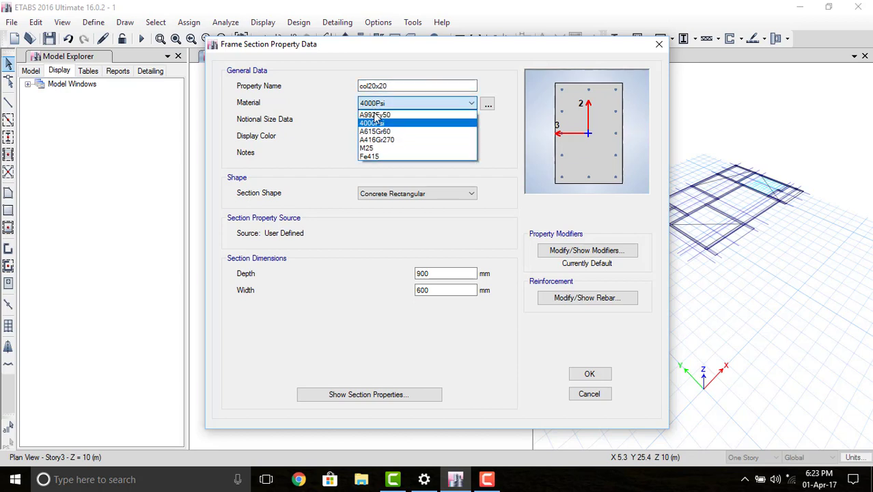
pyautogui.click(379, 149)
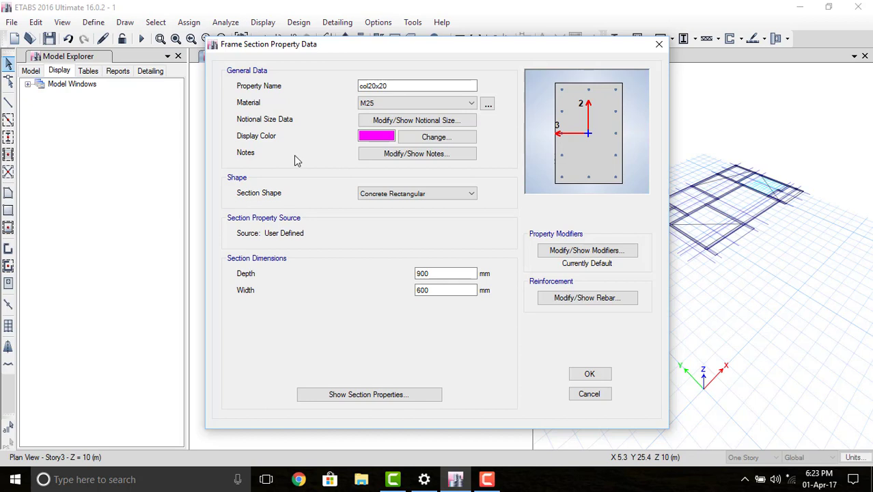
# Step: Give col20x20 200 mm depth and 200 mm width, save it, and close the frame sections list
pyautogui.doubleClick(439, 274)
pyautogui.write('2')
pyautogui.click(439, 291)
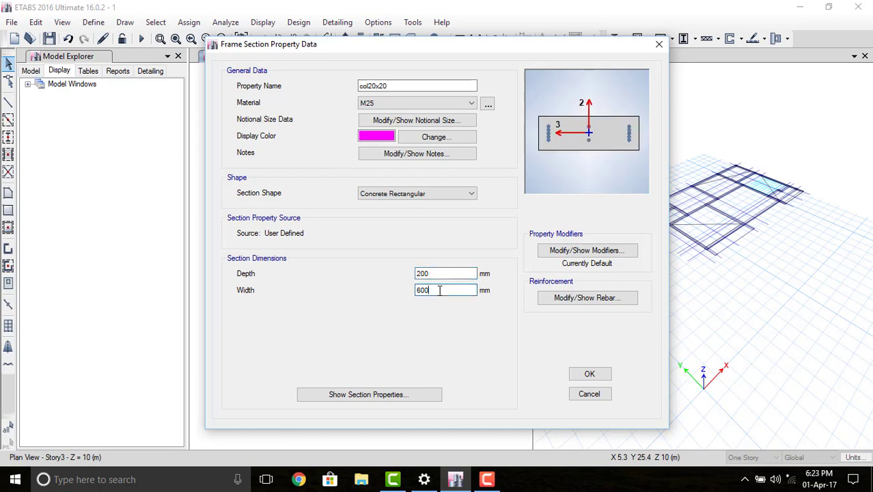
pyautogui.press('BackSpace')
pyautogui.press('BackSpace')
pyautogui.press('BackSpace')
pyautogui.write('200')
pyautogui.click(589, 374)
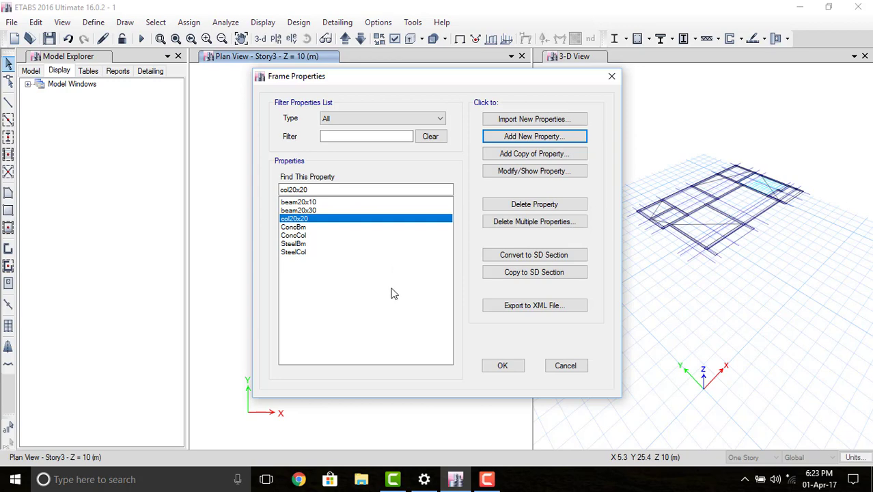
pyautogui.click(503, 365)
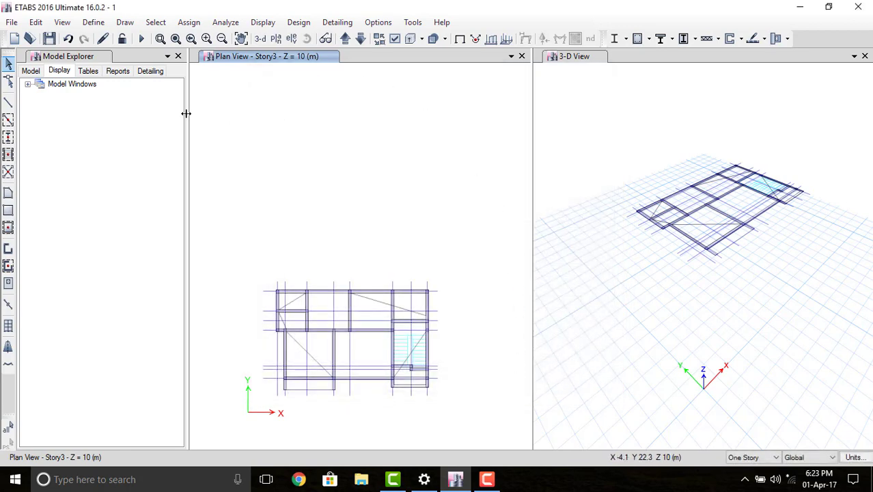
# Step: Add a new slab section and rename it Slab
pyautogui.click(103, 24)
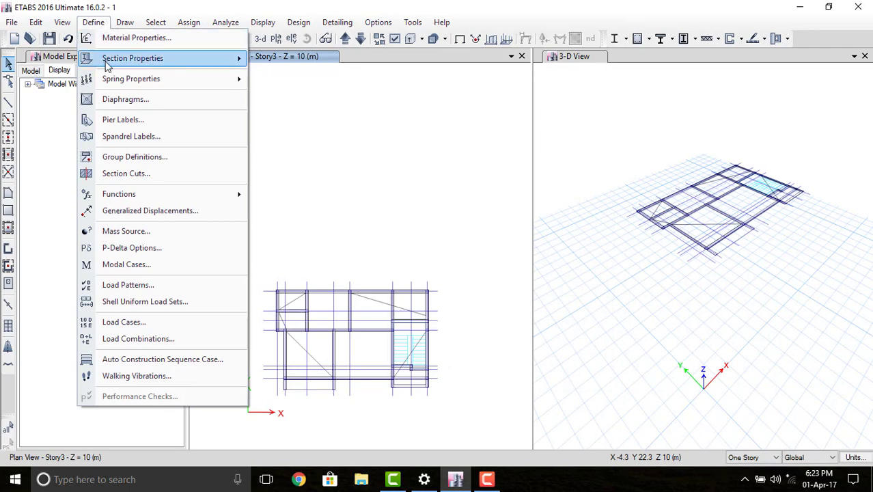
pyautogui.moveTo(171, 59)
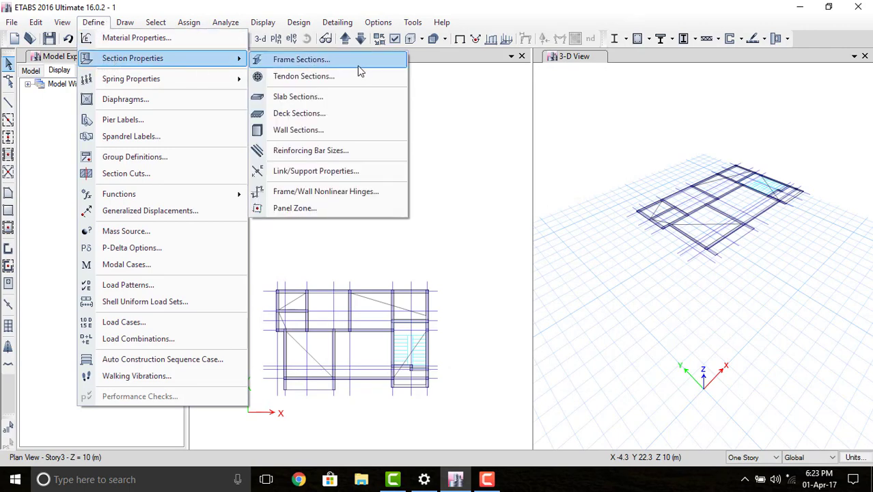
pyautogui.click(345, 98)
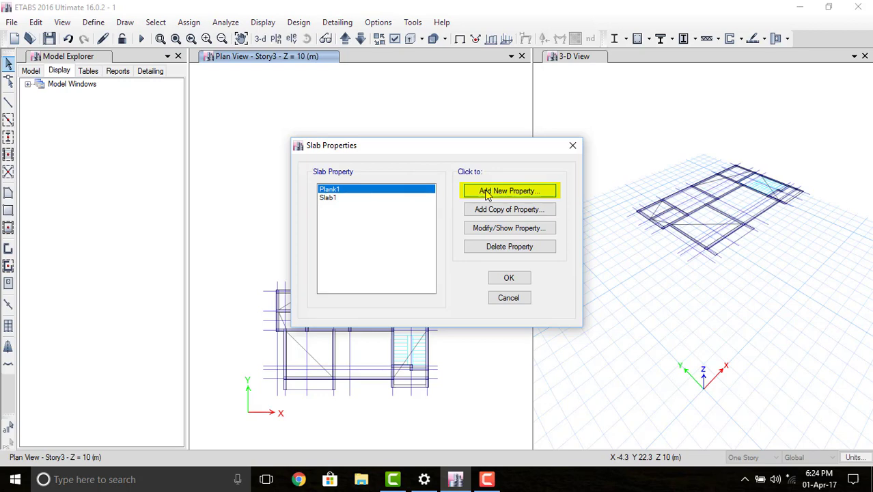
pyautogui.click(486, 193)
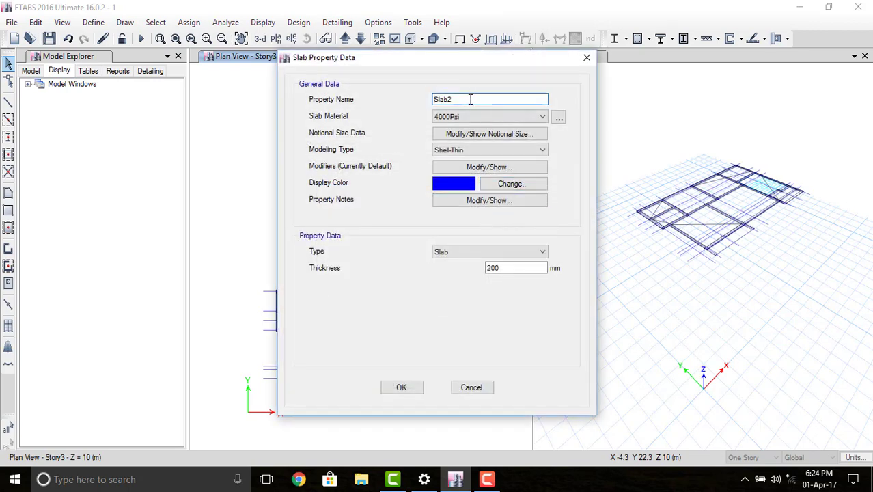
pyautogui.click(470, 99)
pyautogui.press('BackSpace')
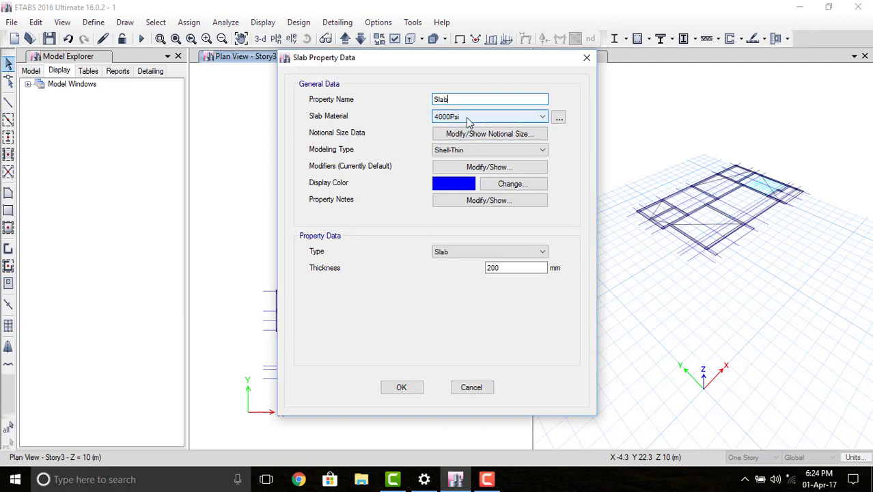
# Step: Set the Slab material to M25 and its thickness to 100 mm, then confirm
pyautogui.click(467, 117)
pyautogui.click(452, 161)
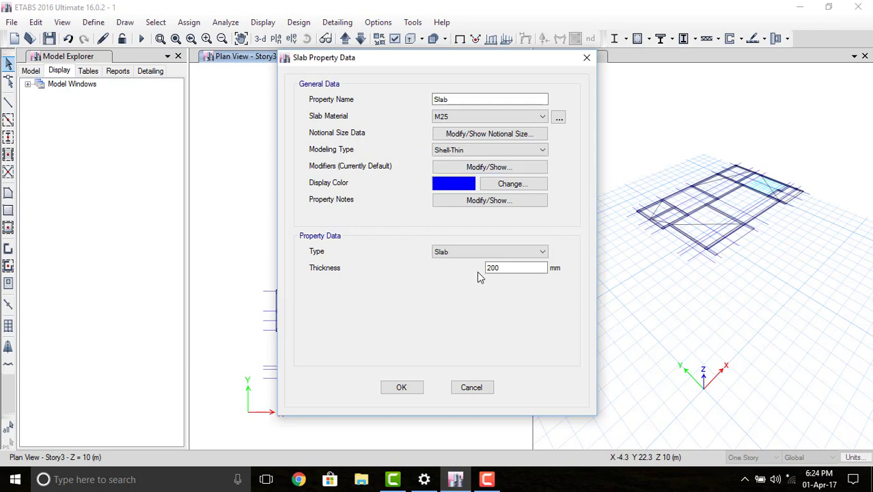
pyautogui.click(505, 269)
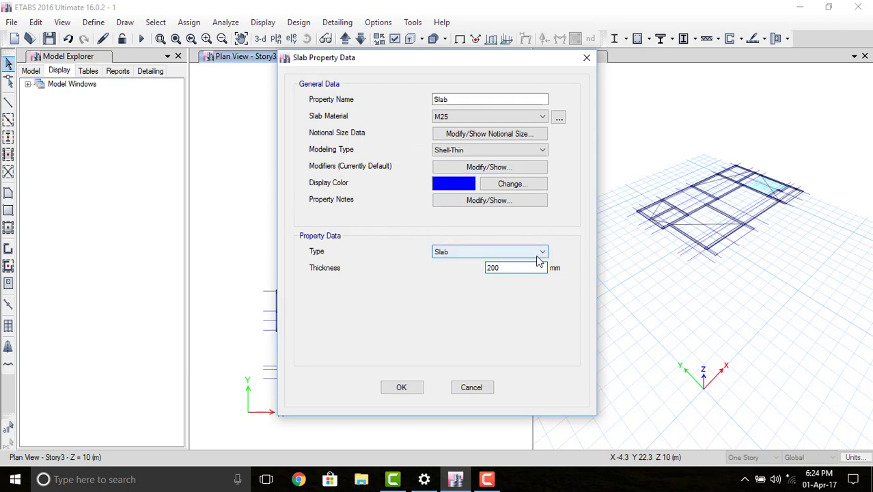
pyautogui.press('BackSpace')
pyautogui.press('BackSpace')
pyautogui.press('BackSpace')
pyautogui.write('100')
pyautogui.click(401, 388)
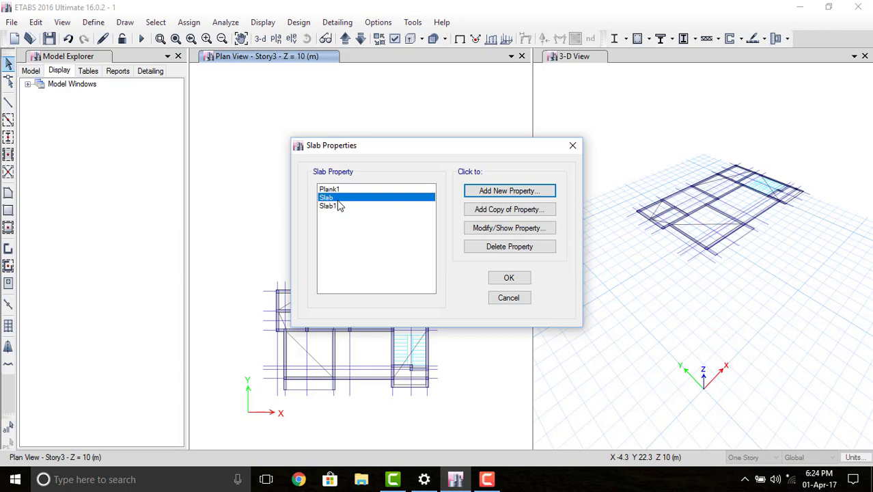
pyautogui.click(508, 279)
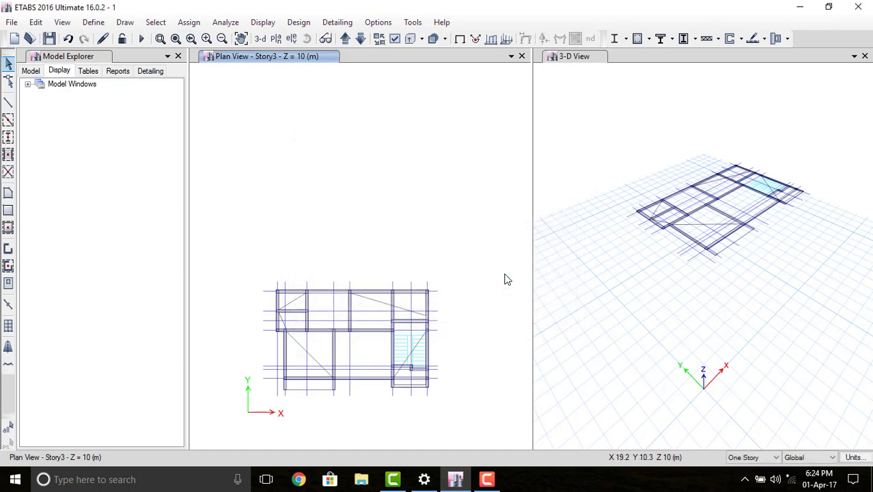
pyautogui.click(96, 23)
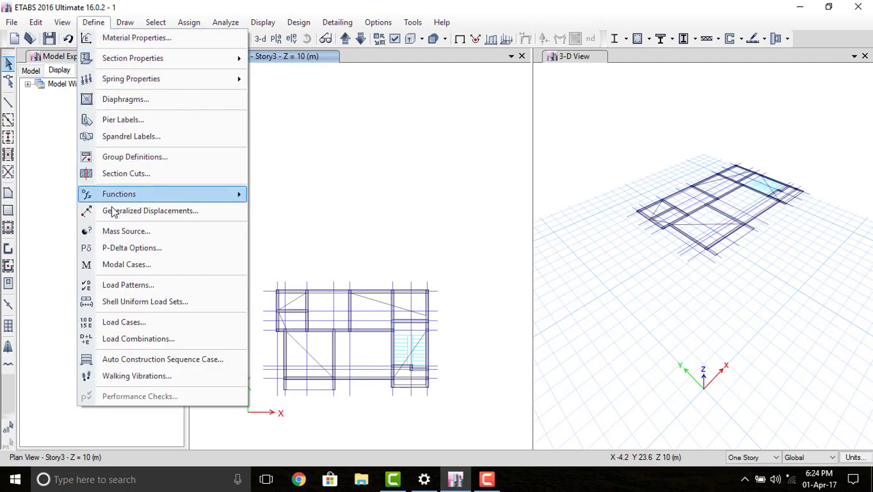
pyautogui.click(115, 287)
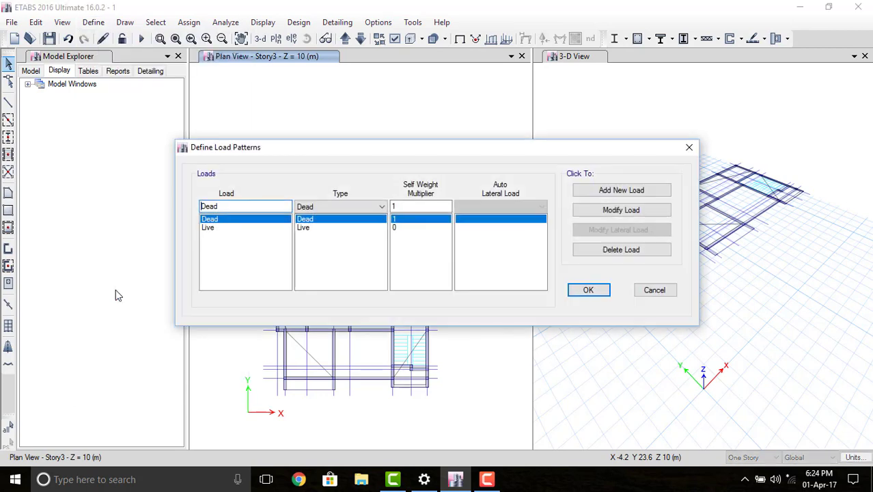
pyautogui.click(353, 211)
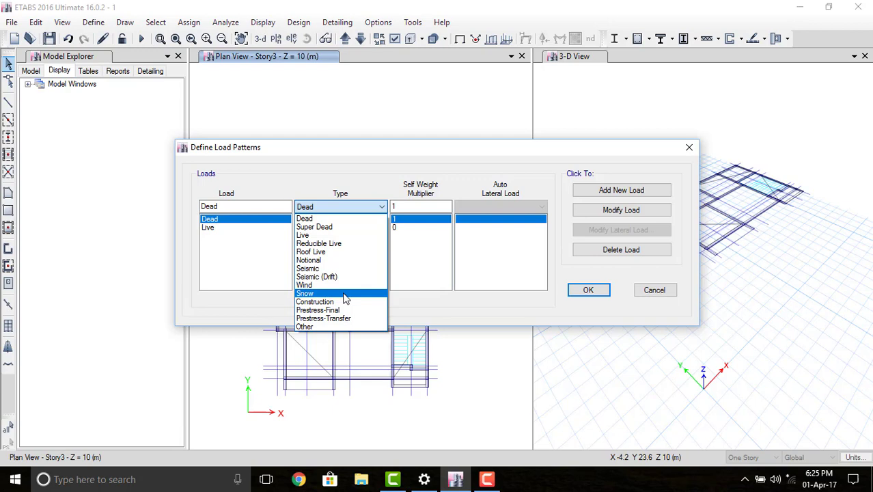
pyautogui.click(430, 316)
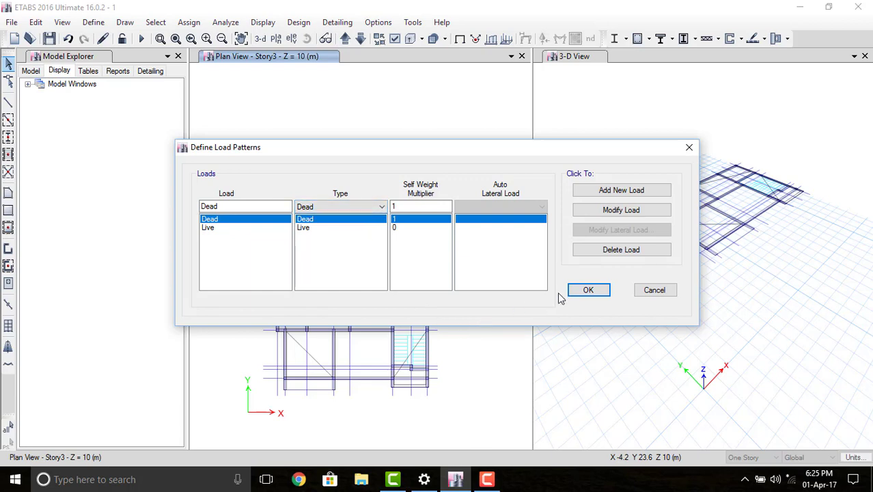
pyautogui.click(585, 297)
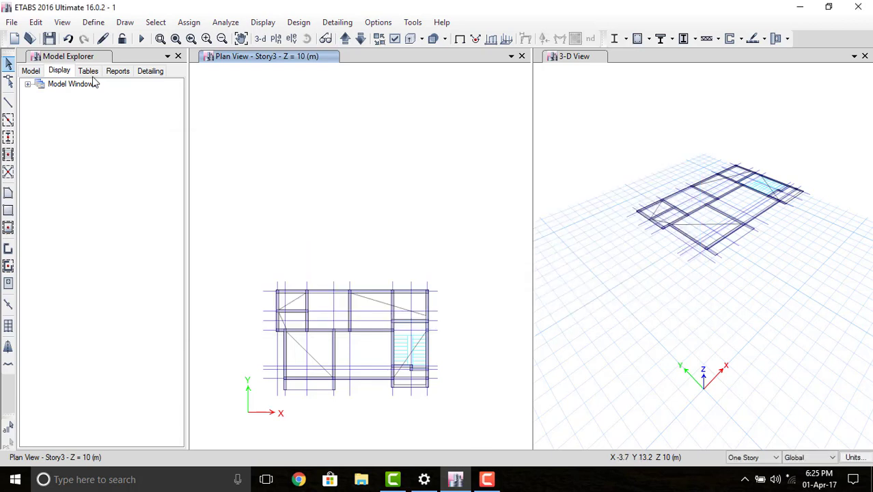
# Step: Add default design combos for Composite Beam and Concrete Frame Design, converted to user combinations
pyautogui.click(94, 22)
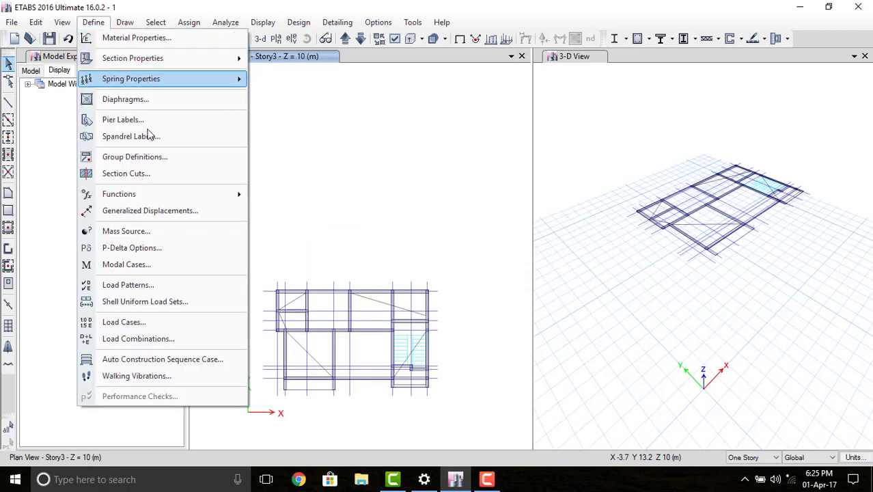
pyautogui.click(136, 339)
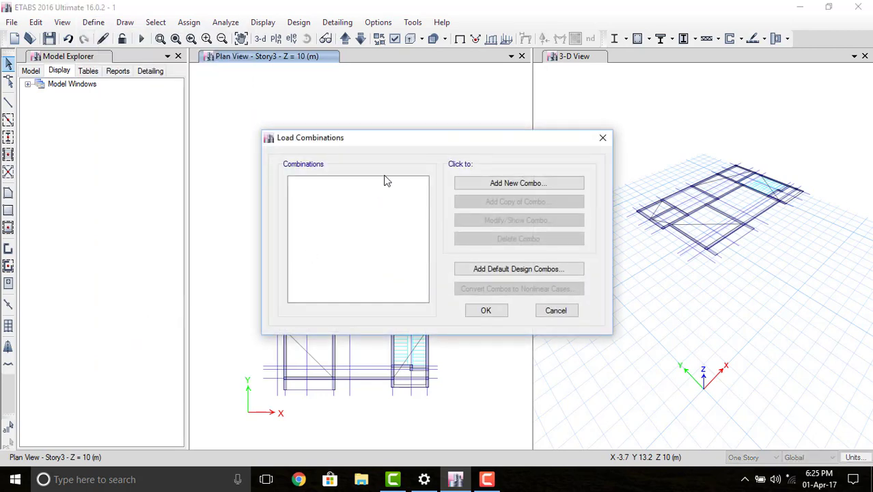
pyautogui.click(487, 270)
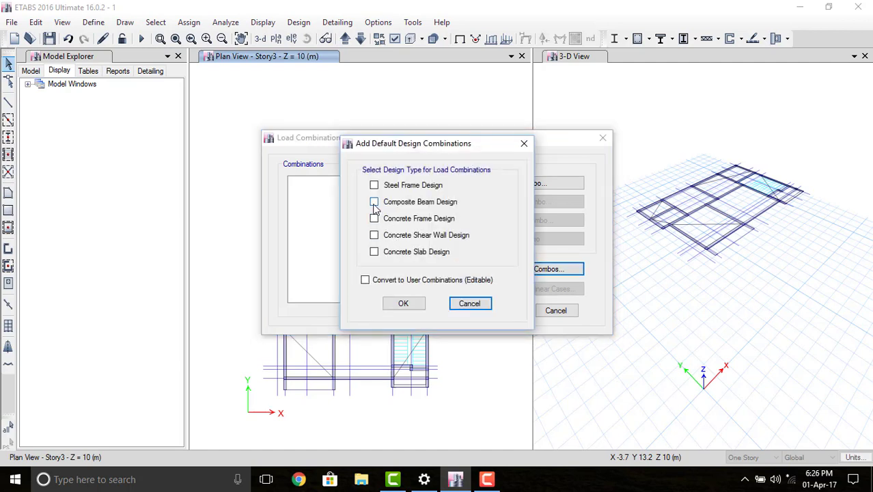
pyautogui.click(374, 202)
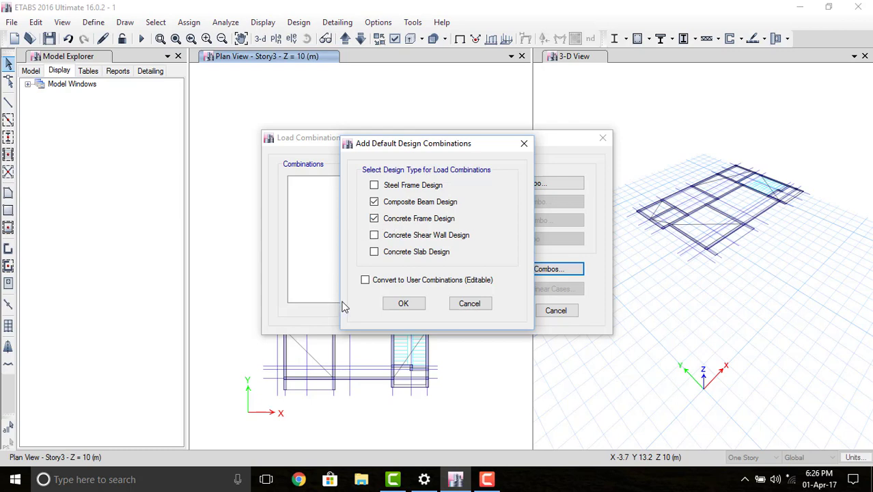
pyautogui.click(366, 281)
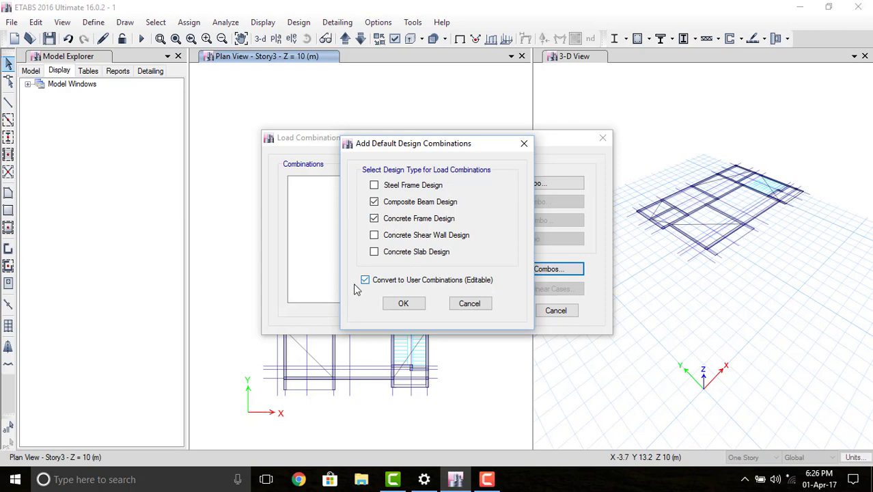
pyautogui.click(412, 309)
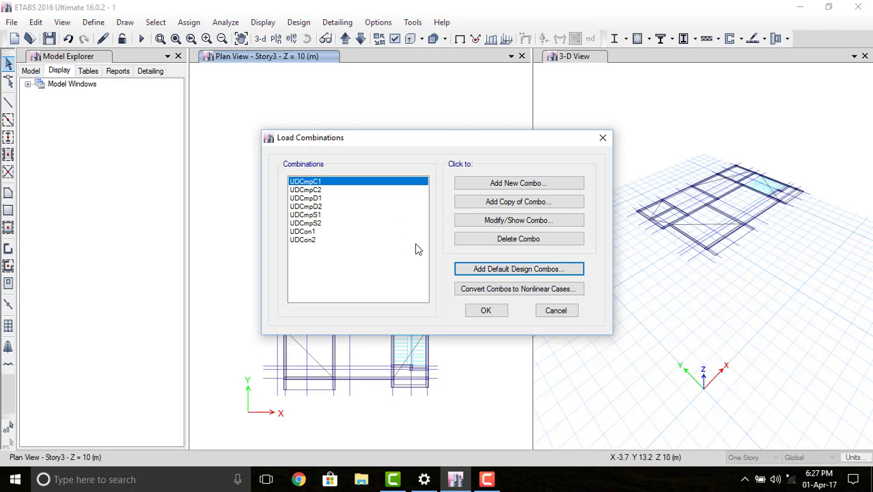
# Step: Rename load combination UDCmpC1 to 1.4DL
pyautogui.click(497, 221)
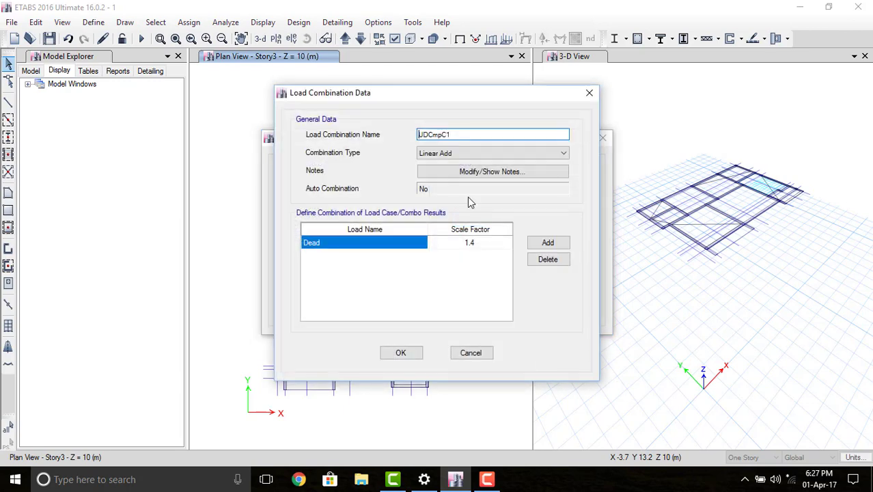
pyautogui.moveTo(461, 135); pyautogui.dragTo(408, 136)
pyautogui.write('1.4')
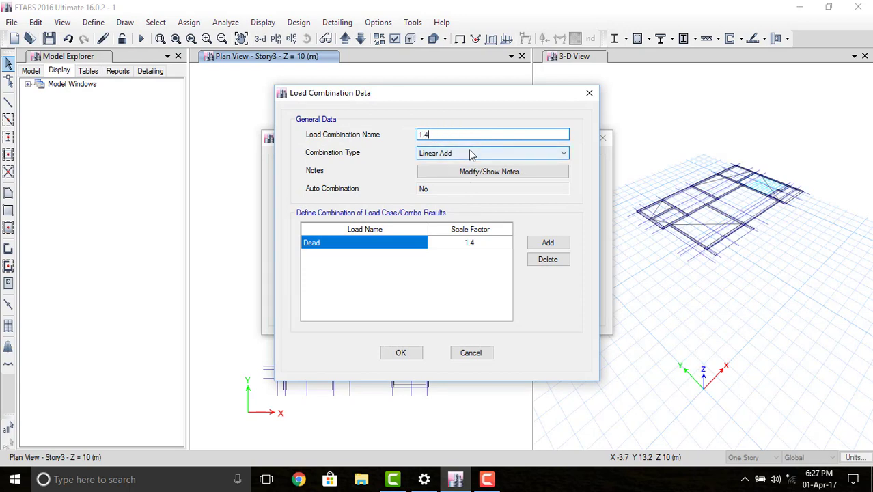
pyautogui.write('DL')
pyautogui.click(400, 352)
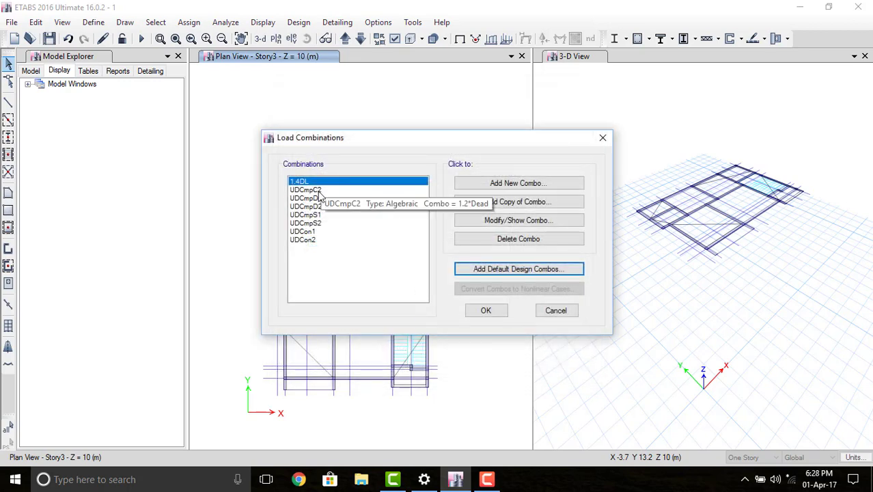
# Step: Rename load combination UDCmpC2 to 1.2DL
pyautogui.click(318, 191)
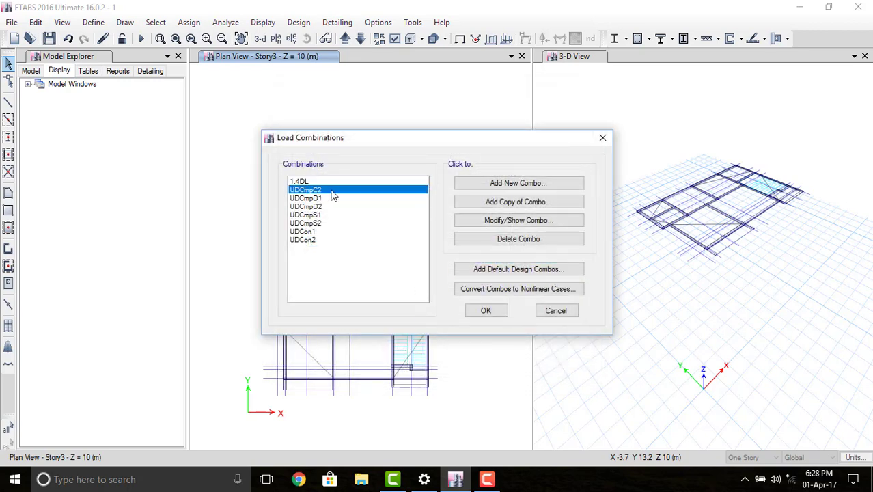
pyautogui.click(508, 229)
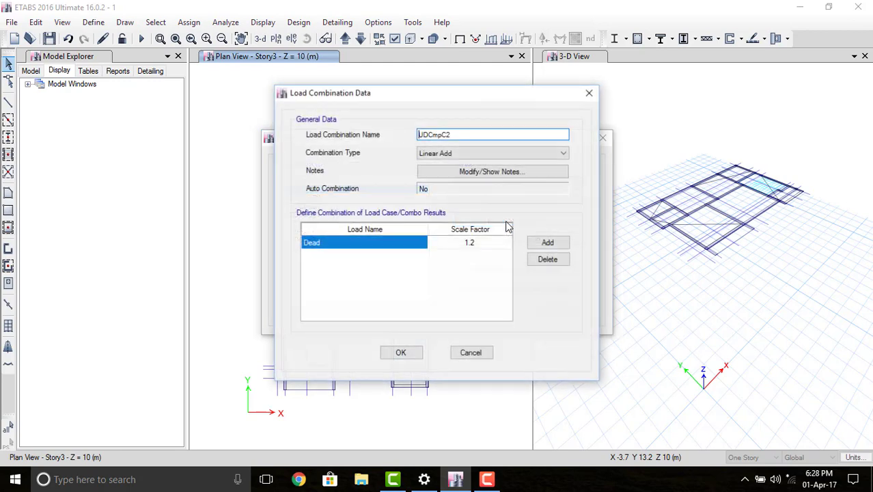
pyautogui.moveTo(460, 131); pyautogui.dragTo(374, 134)
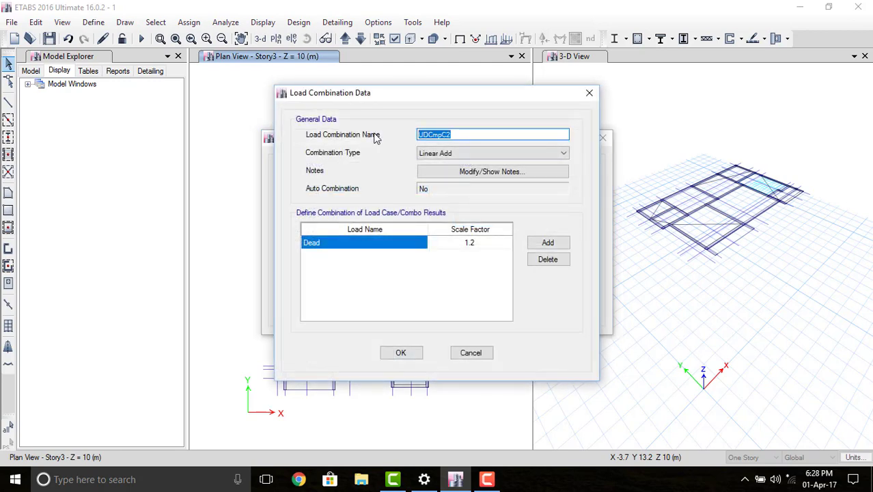
pyautogui.write('1.2DL')
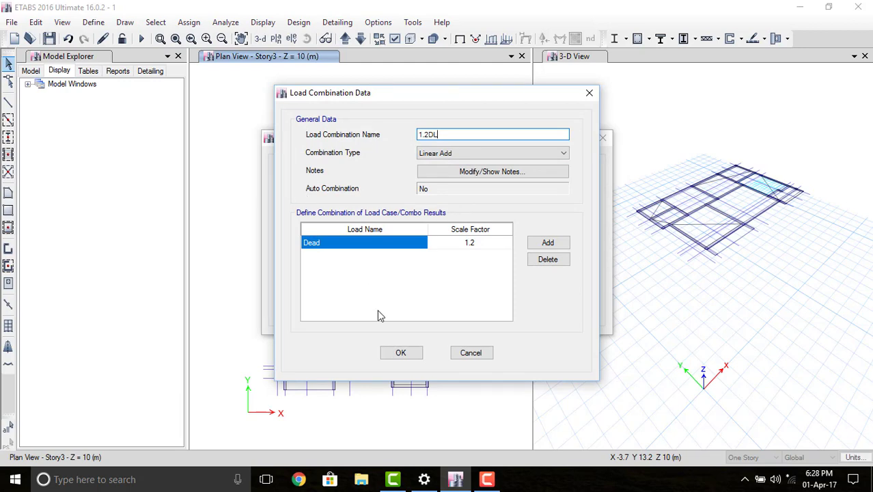
pyautogui.click(400, 352)
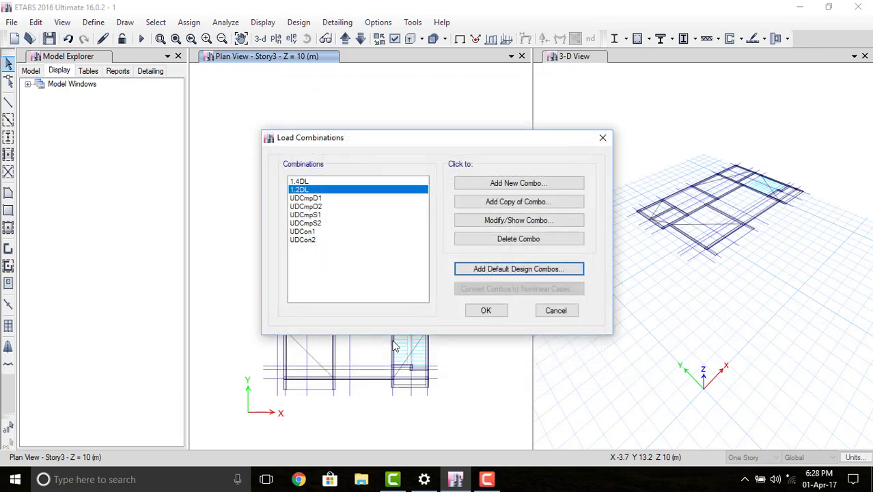
# Step: Rename load combination UDCmpD1 to DL
pyautogui.click(327, 198)
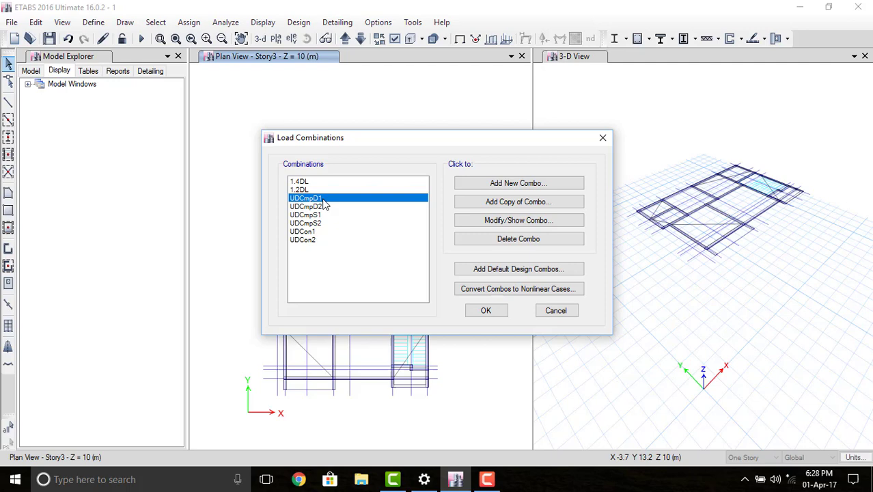
pyautogui.click(519, 220)
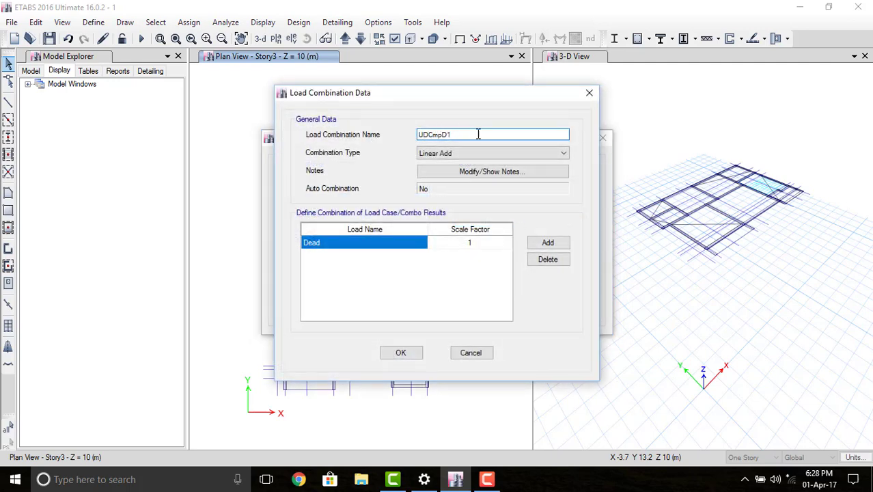
pyautogui.moveTo(470, 136); pyautogui.dragTo(395, 135)
pyautogui.write('DL')
pyautogui.click(401, 352)
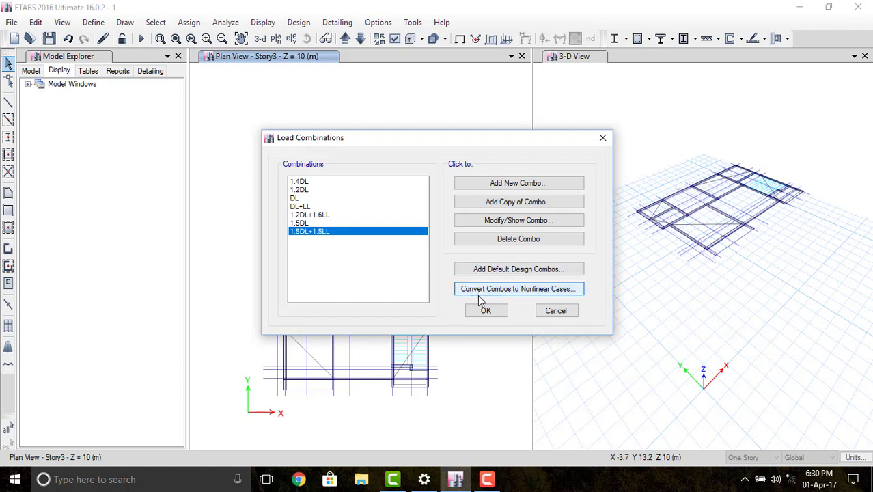
pyautogui.click(483, 311)
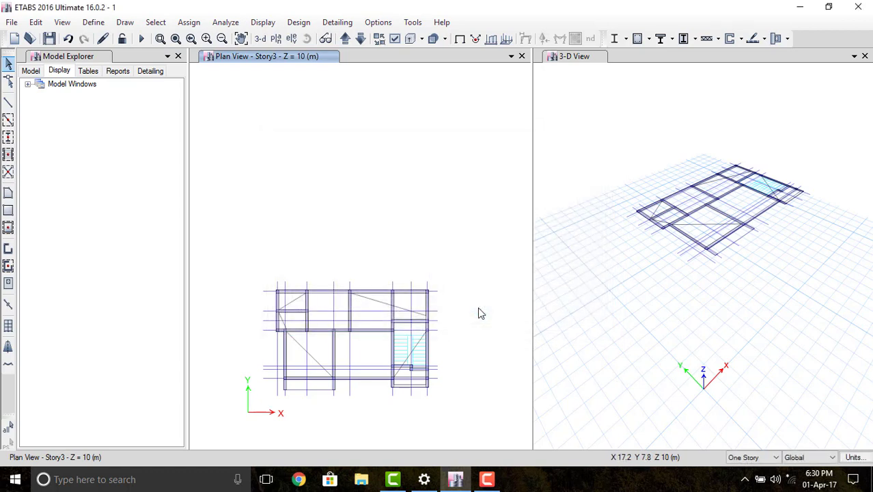